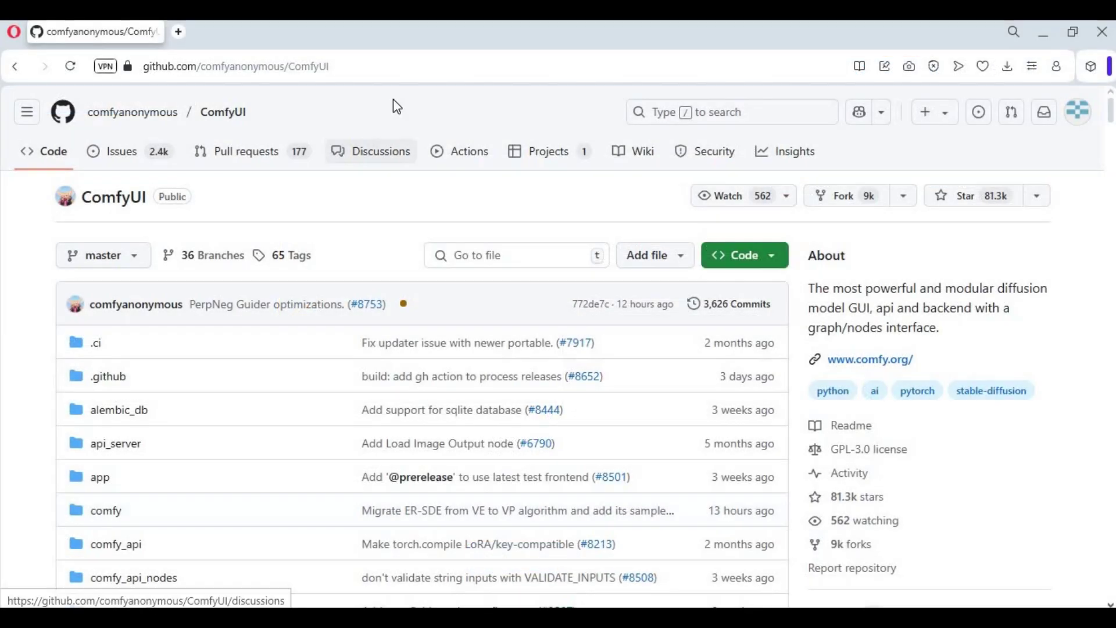
{"action": "left_click", "coordinate": [353, 65]}
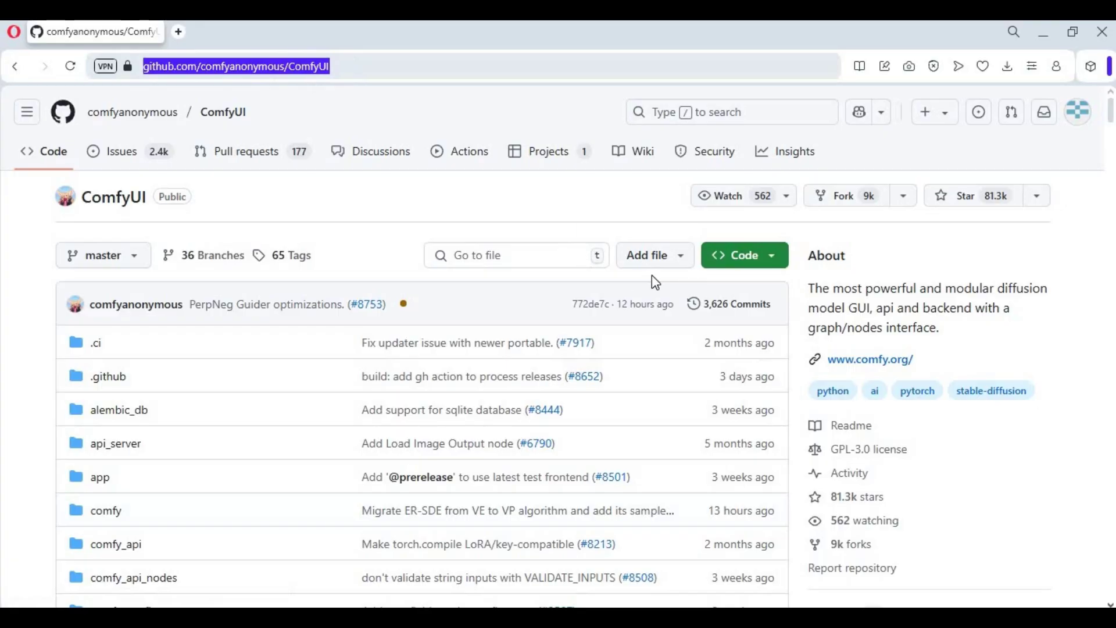
{"action": "scroll", "coordinate": [651, 274], "scroll_direction": "down", "scroll_amount": 3}
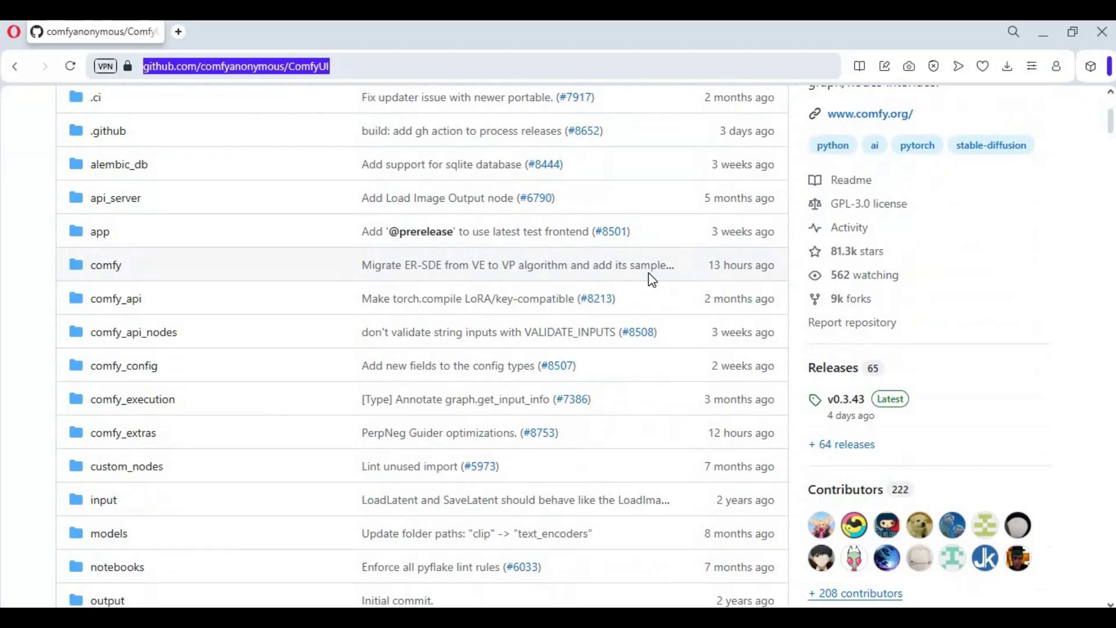
{"action": "scroll", "coordinate": [648, 279], "scroll_direction": "down", "scroll_amount": 3}
{"action": "scroll", "coordinate": [648, 279], "scroll_direction": "down", "scroll_amount": 5}
{"action": "scroll", "coordinate": [648, 279], "scroll_direction": "down", "scroll_amount": 1}
{"action": "scroll", "coordinate": [648, 279], "scroll_direction": "down", "scroll_amount": 3}
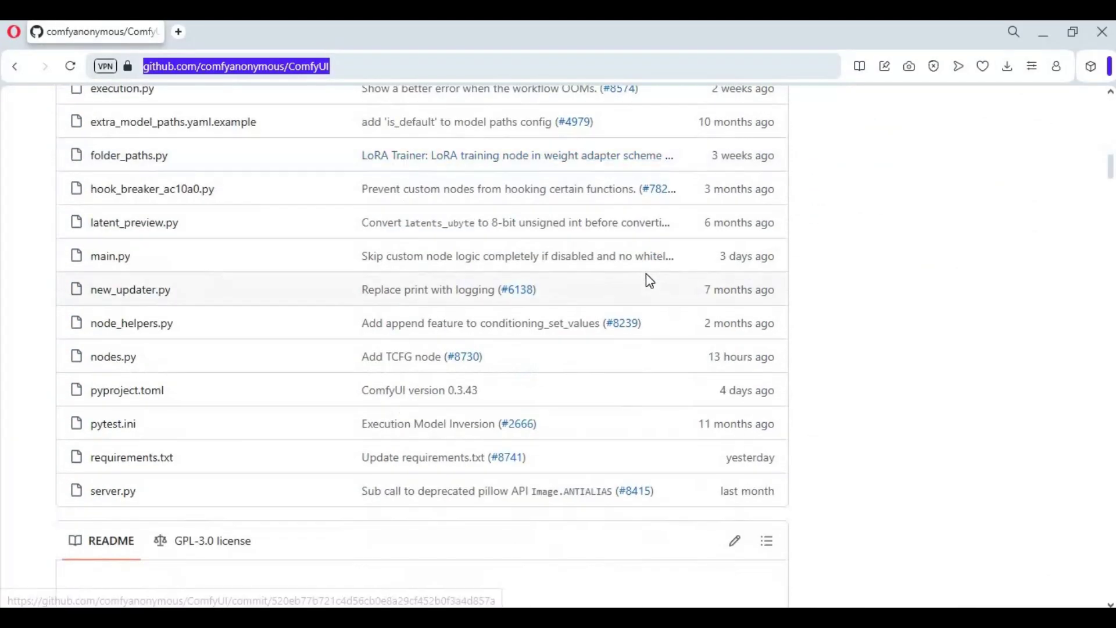
{"action": "scroll", "coordinate": [647, 273], "scroll_direction": "down", "scroll_amount": 4}
{"action": "scroll", "coordinate": [647, 279], "scroll_direction": "down", "scroll_amount": 1}
{"action": "scroll", "coordinate": [645, 282], "scroll_direction": "down", "scroll_amount": 2}
{"action": "scroll", "coordinate": [646, 281], "scroll_direction": "down", "scroll_amount": 1}
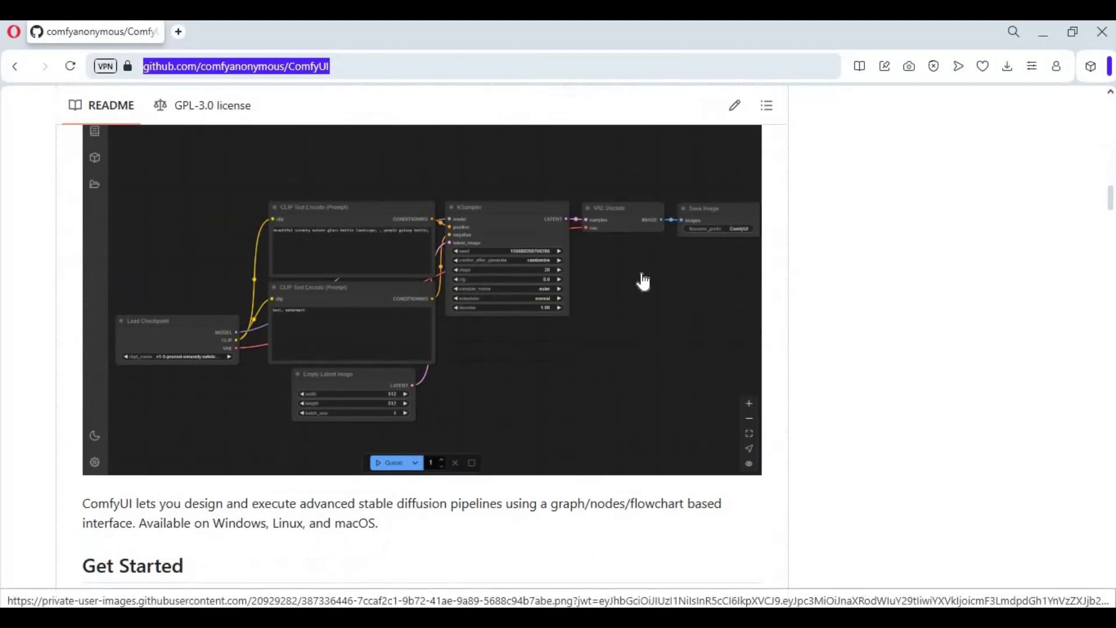
{"action": "scroll", "coordinate": [644, 280], "scroll_direction": "down", "scroll_amount": 2}
{"action": "scroll", "coordinate": [643, 280], "scroll_direction": "down", "scroll_amount": 2}
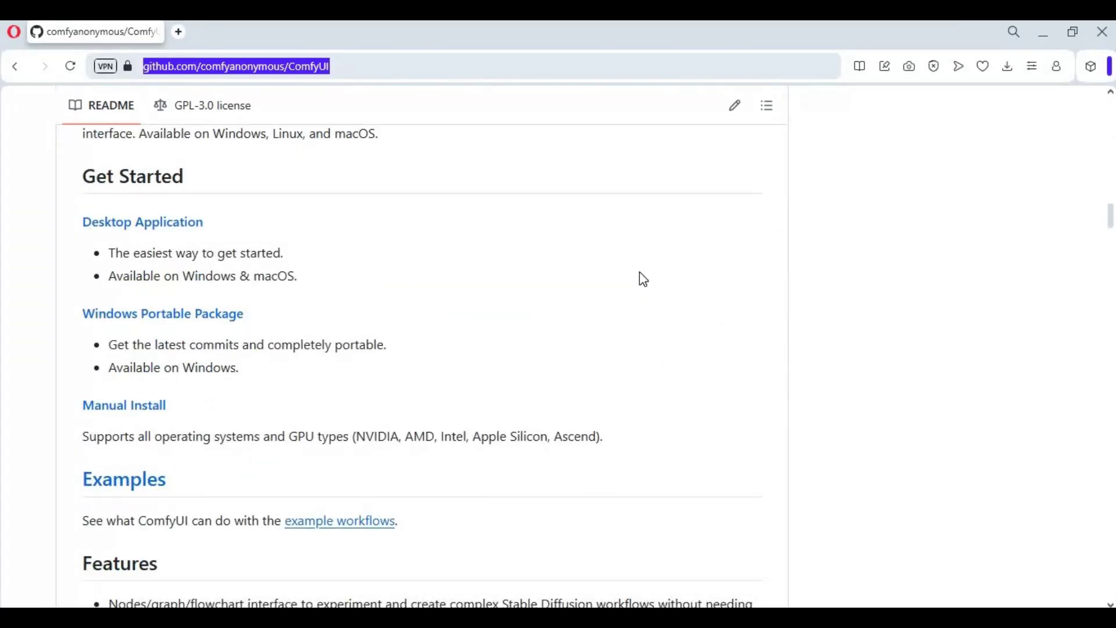
{"action": "scroll", "coordinate": [642, 278], "scroll_direction": "down", "scroll_amount": 2}
{"action": "scroll", "coordinate": [643, 279], "scroll_direction": "down", "scroll_amount": 1}
{"action": "scroll", "coordinate": [640, 277], "scroll_direction": "down", "scroll_amount": 5}
{"action": "scroll", "coordinate": [637, 280], "scroll_direction": "down", "scroll_amount": 3}
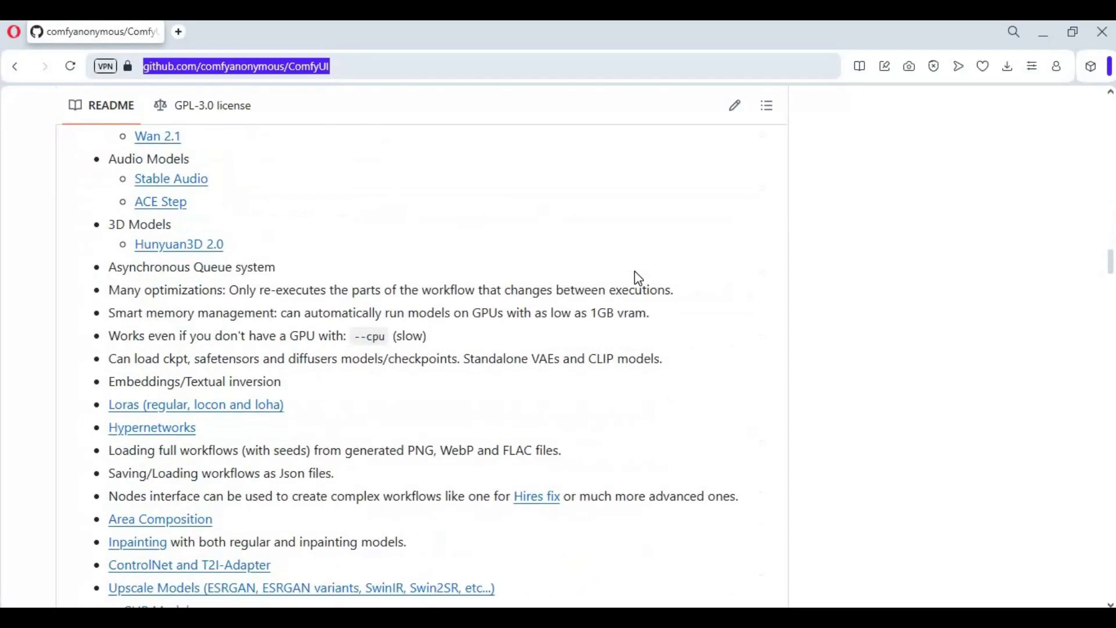
{"action": "scroll", "coordinate": [634, 278], "scroll_direction": "down", "scroll_amount": 1}
{"action": "scroll", "coordinate": [634, 277], "scroll_direction": "down", "scroll_amount": 2}
{"action": "scroll", "coordinate": [635, 278], "scroll_direction": "down", "scroll_amount": 1}
{"action": "scroll", "coordinate": [636, 278], "scroll_direction": "down", "scroll_amount": 3}
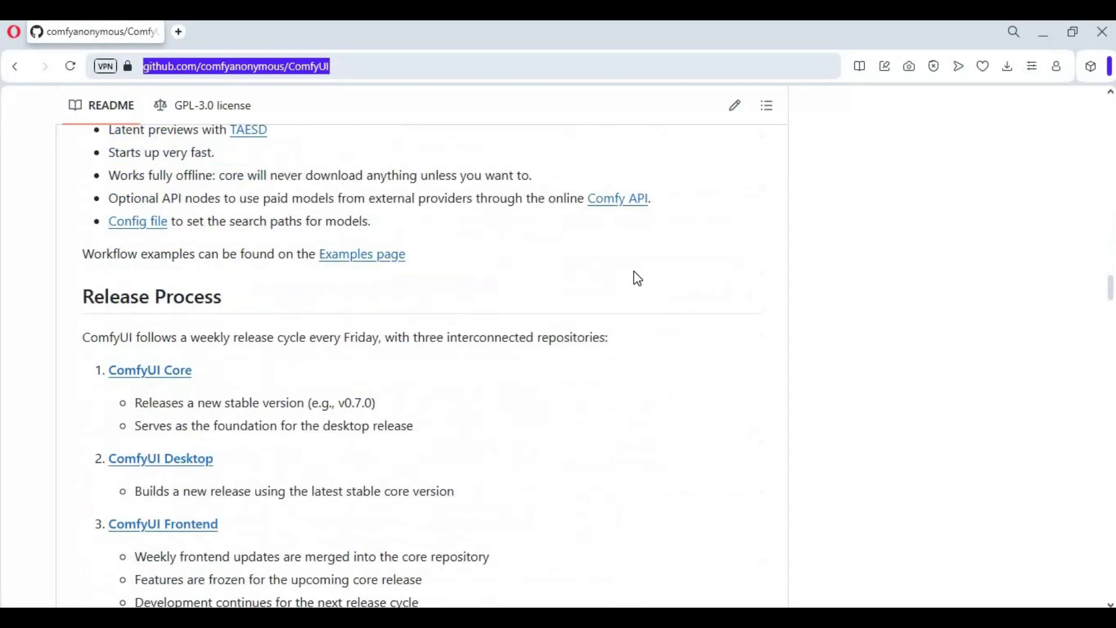
{"action": "scroll", "coordinate": [634, 278], "scroll_direction": "down", "scroll_amount": 2}
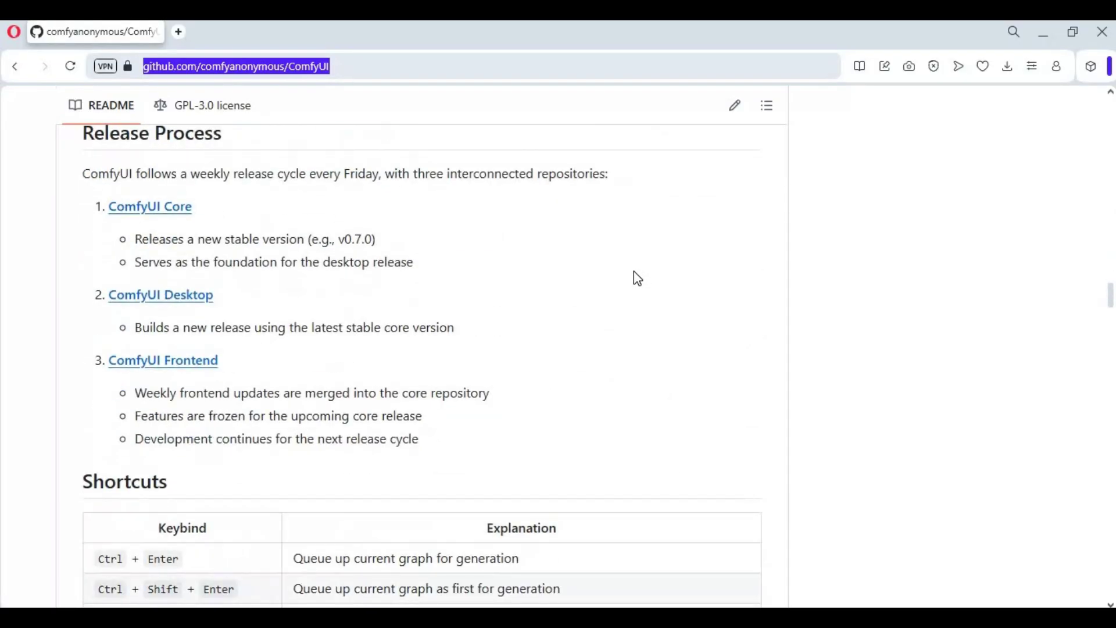
{"action": "scroll", "coordinate": [628, 266], "scroll_direction": "down", "scroll_amount": 3}
{"action": "scroll", "coordinate": [626, 269], "scroll_direction": "down", "scroll_amount": 4}
{"action": "scroll", "coordinate": [621, 264], "scroll_direction": "down", "scroll_amount": 4}
{"action": "scroll", "coordinate": [624, 269], "scroll_direction": "down", "scroll_amount": 3}
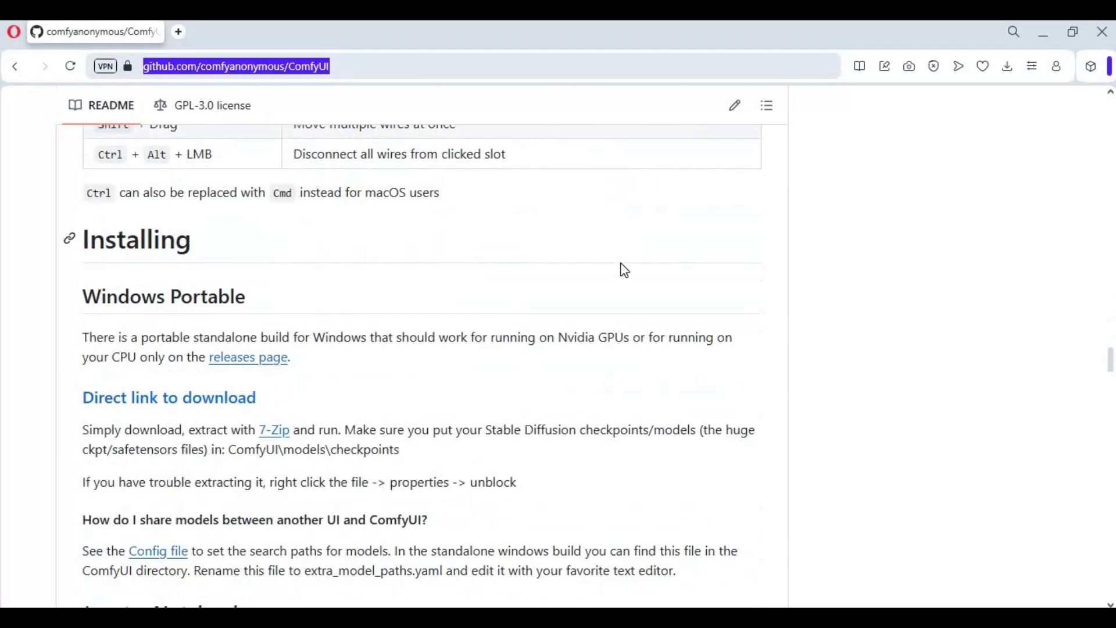
{"action": "scroll", "coordinate": [624, 270], "scroll_direction": "down", "scroll_amount": 2}
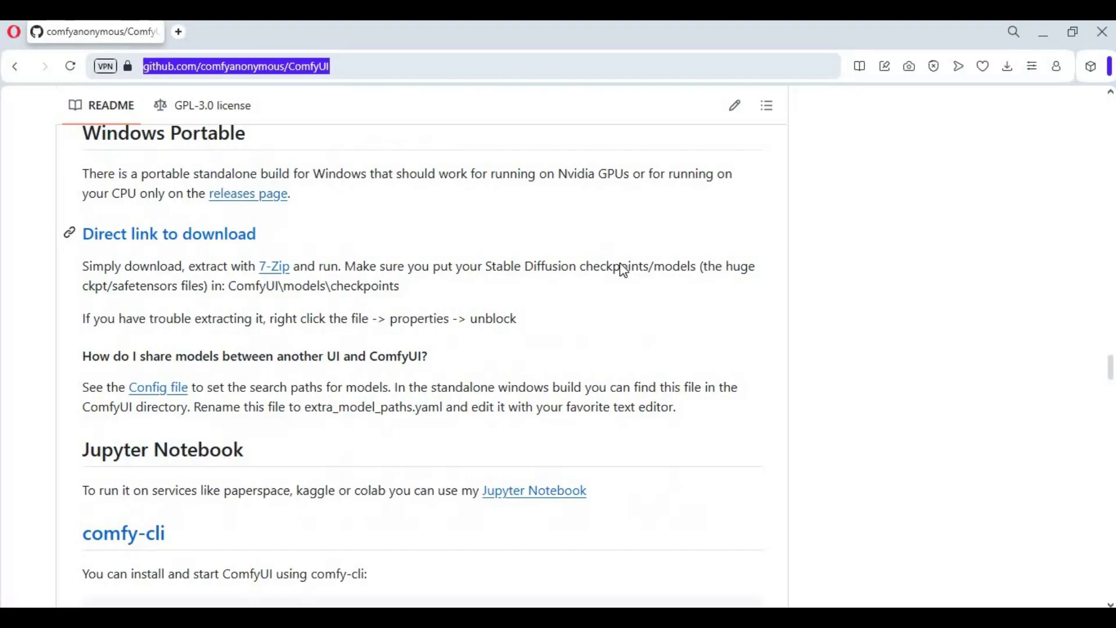
{"action": "scroll", "coordinate": [624, 270], "scroll_direction": "down", "scroll_amount": 5}
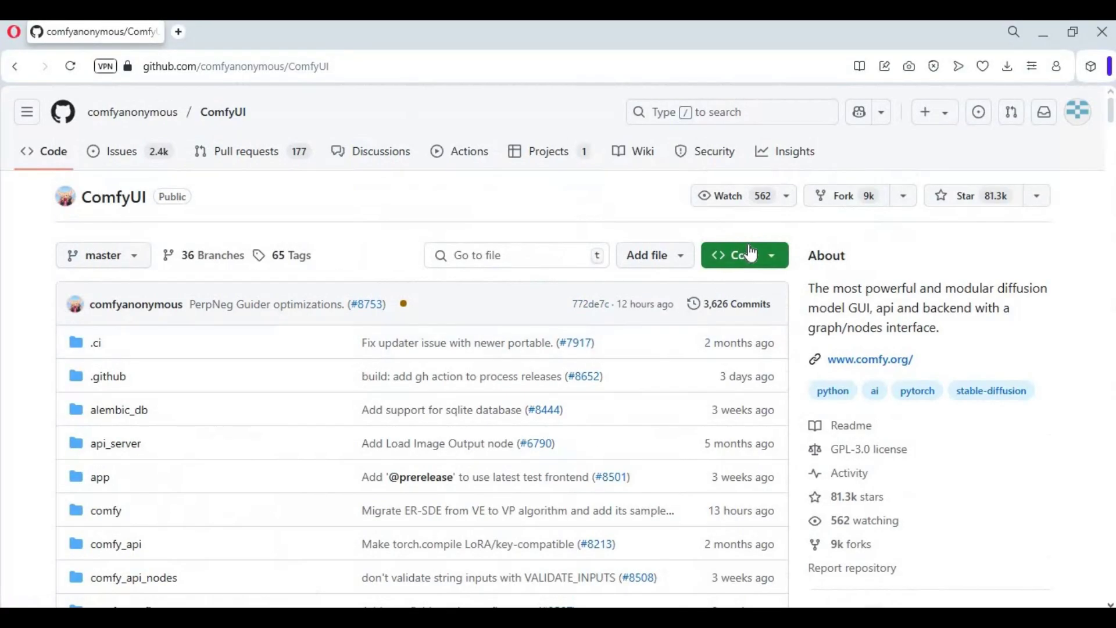
{"action": "left_click", "coordinate": [748, 254]}
Copy the ComfyUI clone URL and open Command Prompt in the D:\Comfy folder.
{"action": "left_click", "coordinate": [762, 400]}
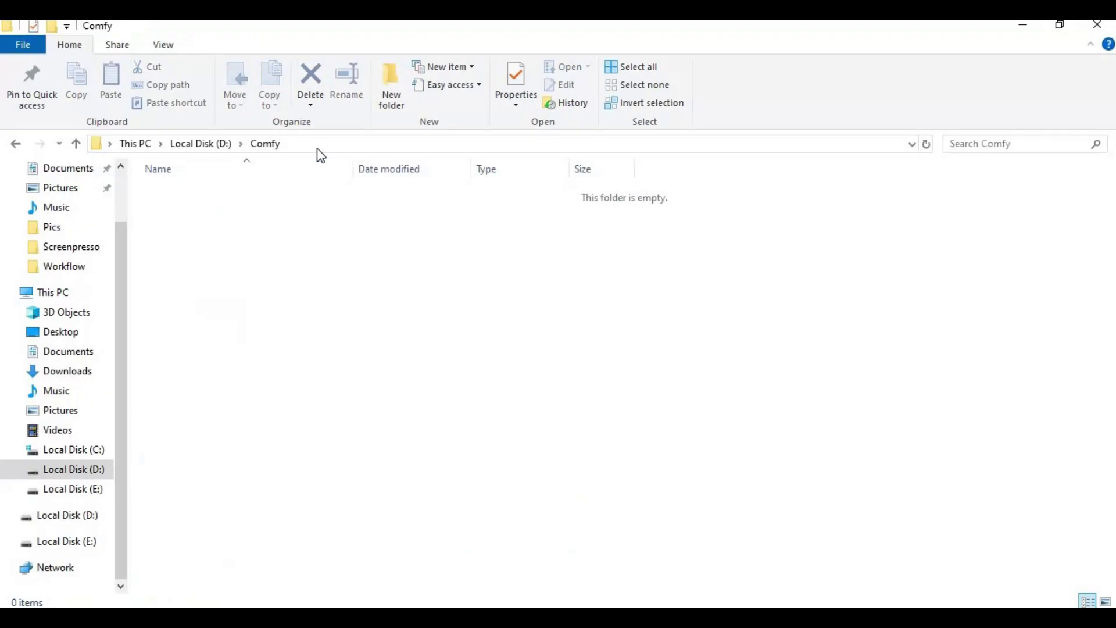
{"action": "left_click", "coordinate": [317, 145]}
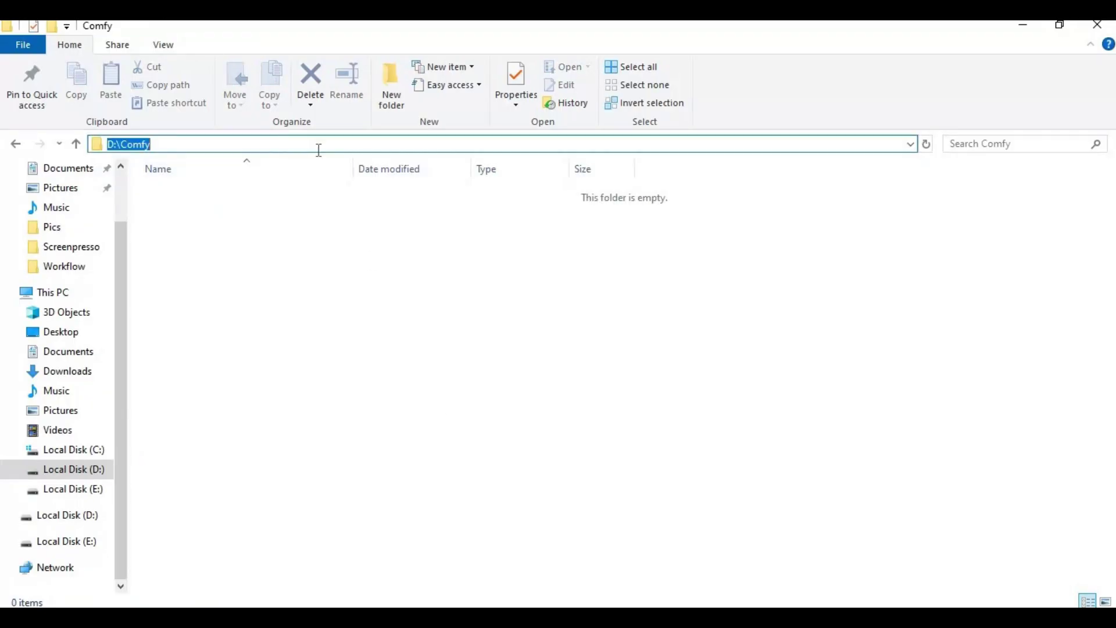
{"action": "type", "text": "cmd"}
{"action": "key", "text": "Return"}
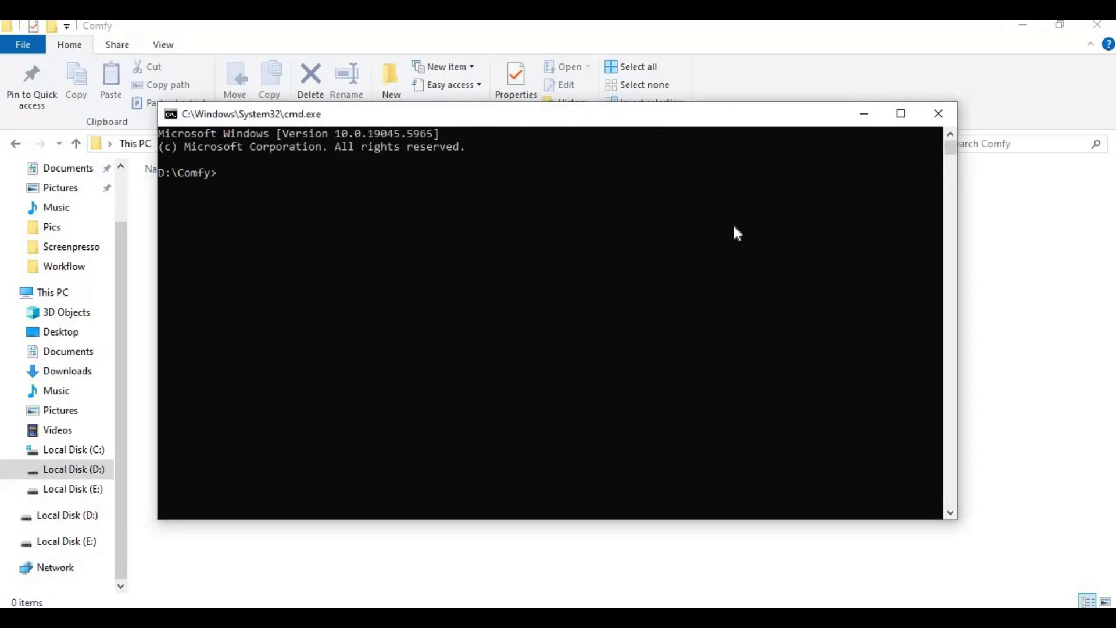
{"action": "type", "text": "git clo"}
{"action": "type", "text": "ne"}
Run git clone with the pasted URL to download ComfyUI into D:\Comfy.
{"action": "type", "text": "https://github.com/comfyanonymous/ComfyUI.git"}
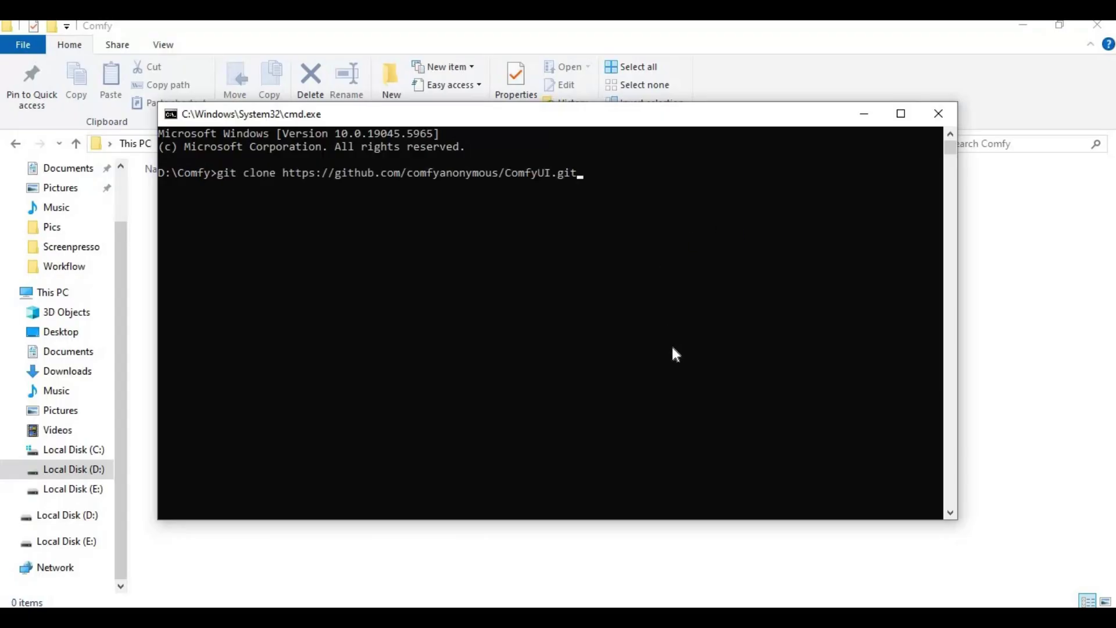
{"action": "key", "text": "Return"}
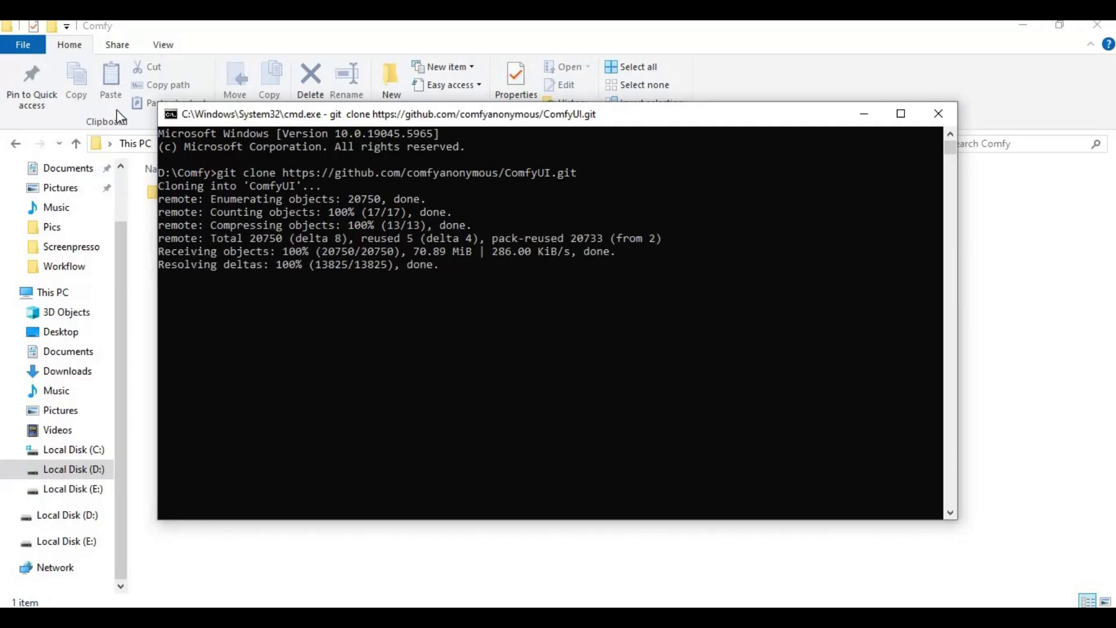
{"action": "left_click", "coordinate": [340, 568]}
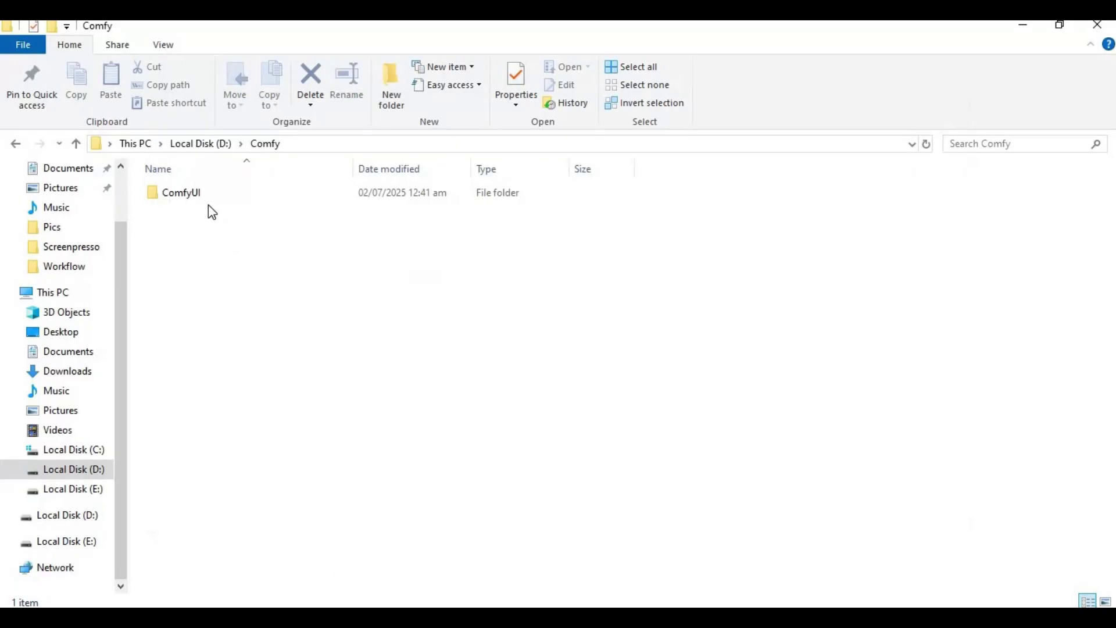
Open the cloned ComfyUI folder and copy its D:\Comfy\ComfyUI path from the address bar.
{"action": "double_click", "coordinate": [181, 196]}
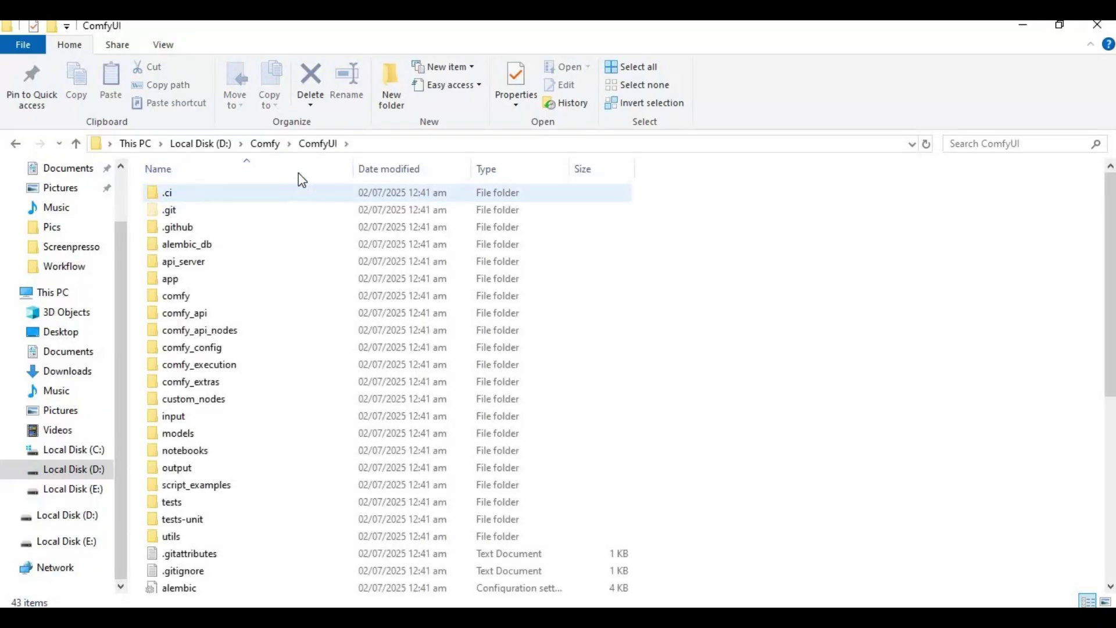
{"action": "left_click", "coordinate": [262, 143]}
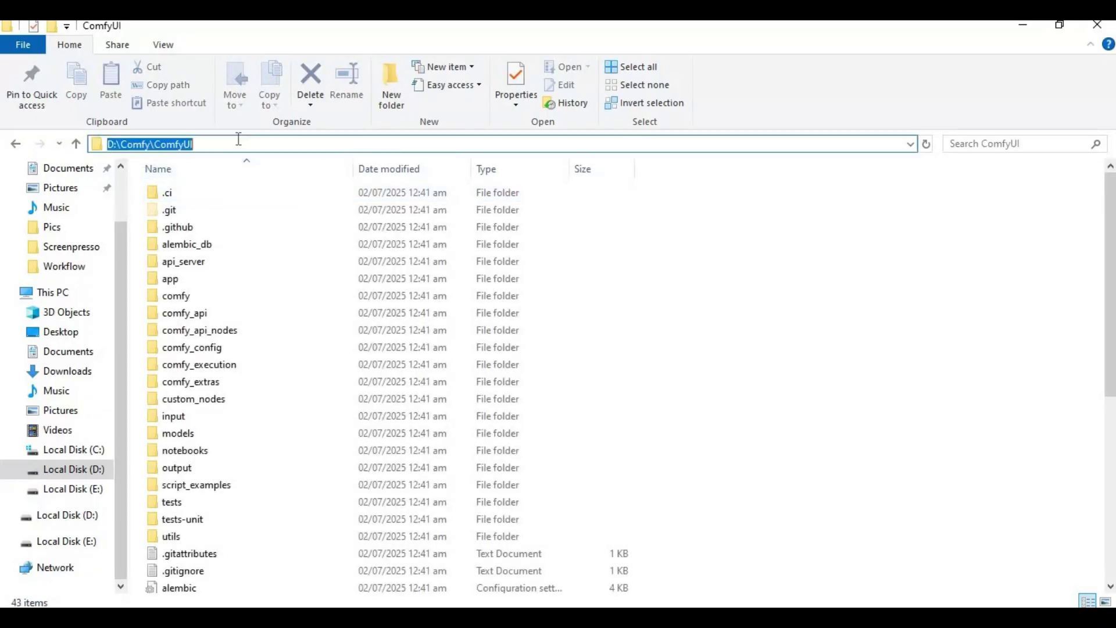
{"action": "right_click", "coordinate": [180, 146]}
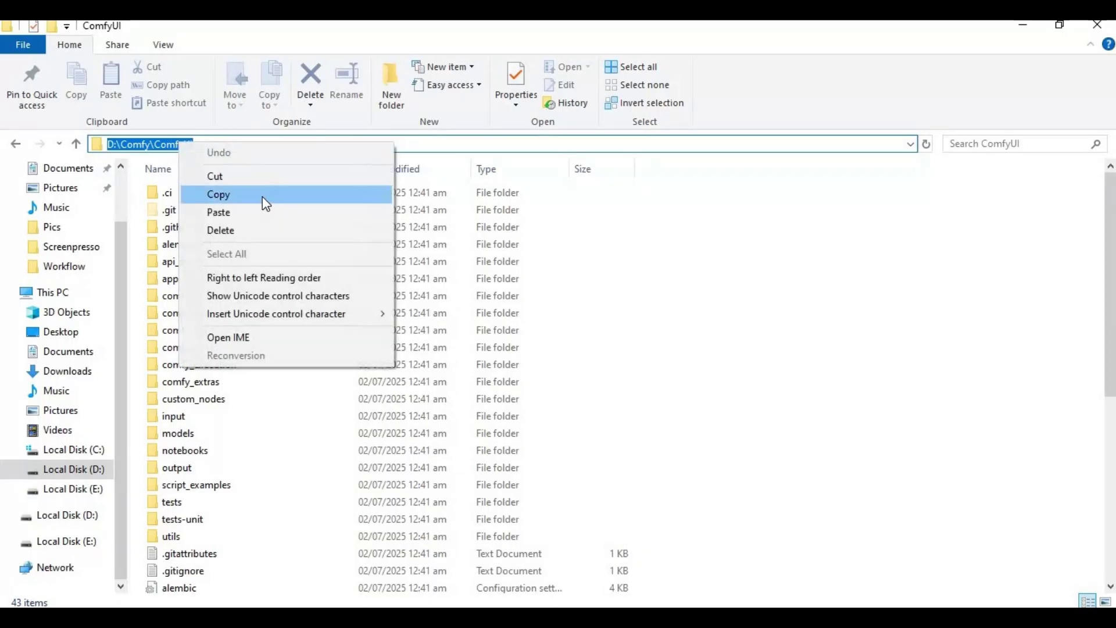
{"action": "left_click", "coordinate": [263, 194]}
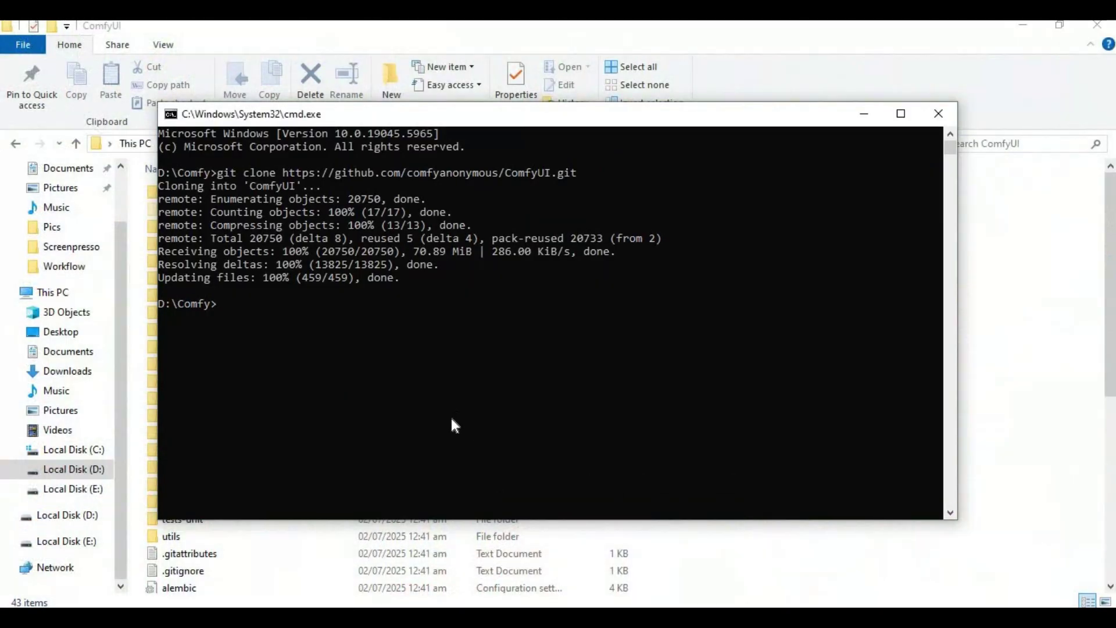
{"action": "type", "text": "cd D:\\Comfy\\ComfyUI"}
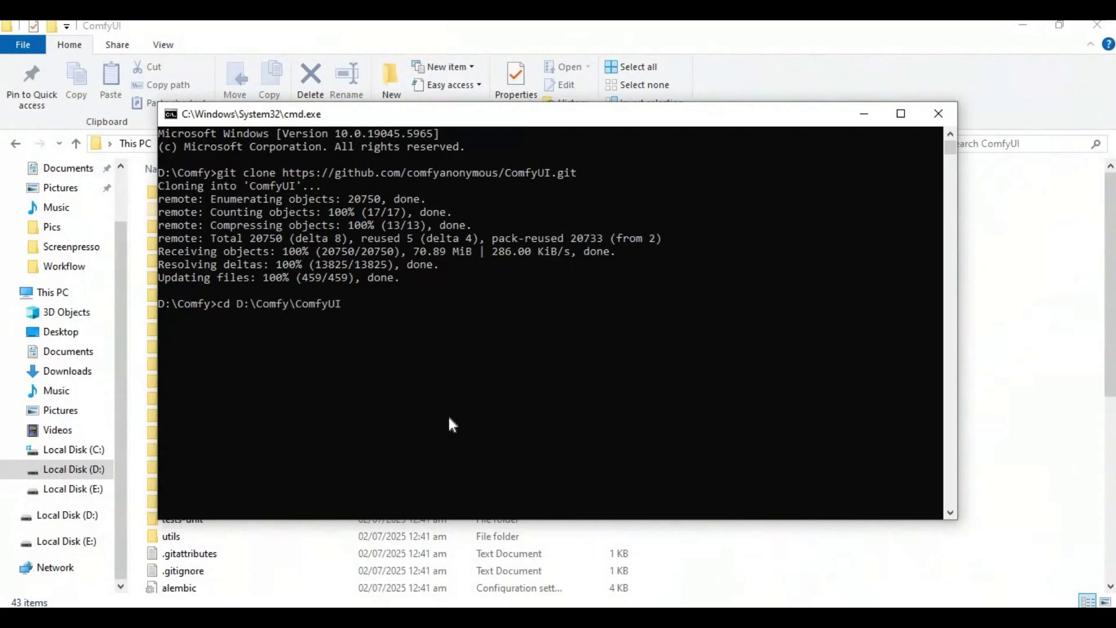
Change into D:\Comfy\ComfyUI and create the venv with 'py -3.12 -m venv venv'.
{"action": "key", "text": "Return"}
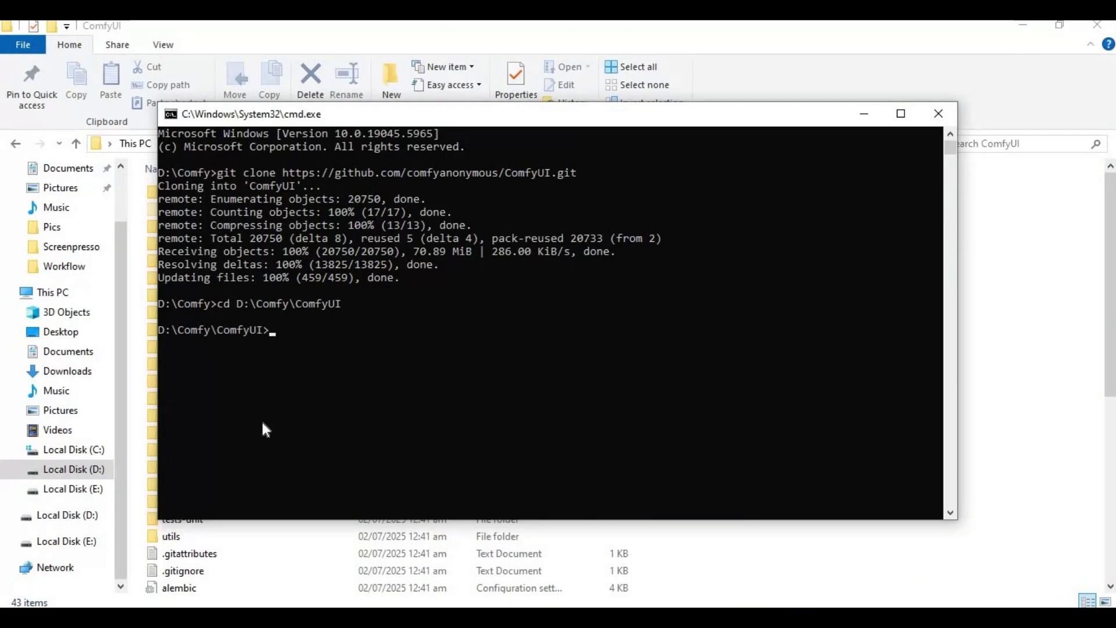
{"action": "type", "text": "py"}
{"action": "type", "text": " -"}
{"action": "type", "text": "3.12"}
{"action": "type", "text": " 0m"}
{"action": "key", "text": "BackSpace"}
{"action": "key", "text": "BackSpace"}
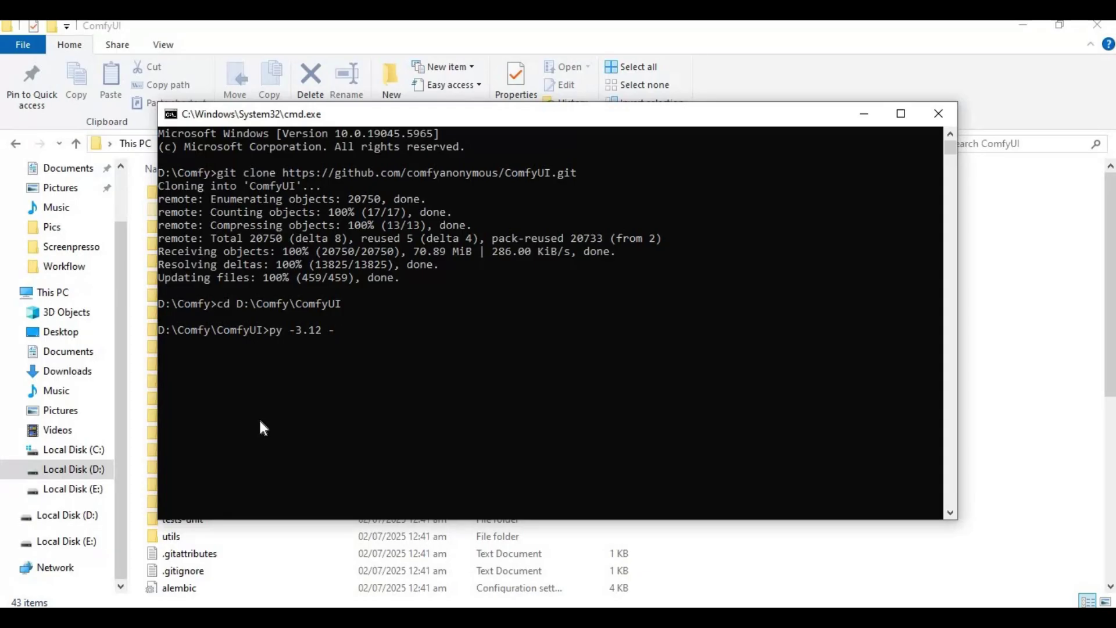
{"action": "type", "text": "-m ve"}
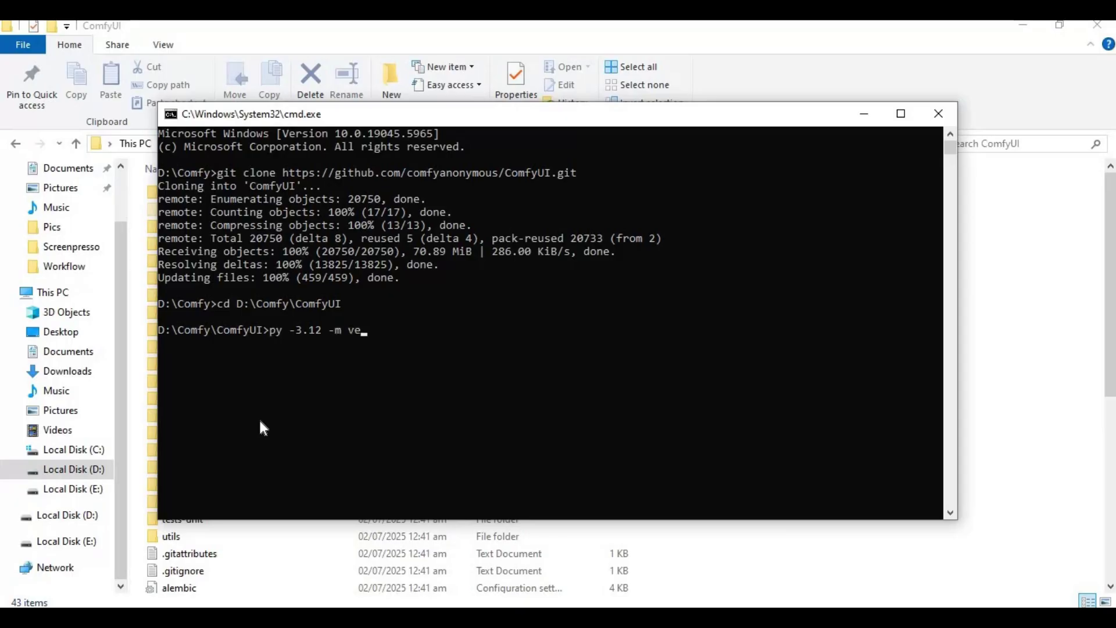
{"action": "type", "text": "nv ve"}
{"action": "type", "text": "nv"}
{"action": "key", "text": "Return"}
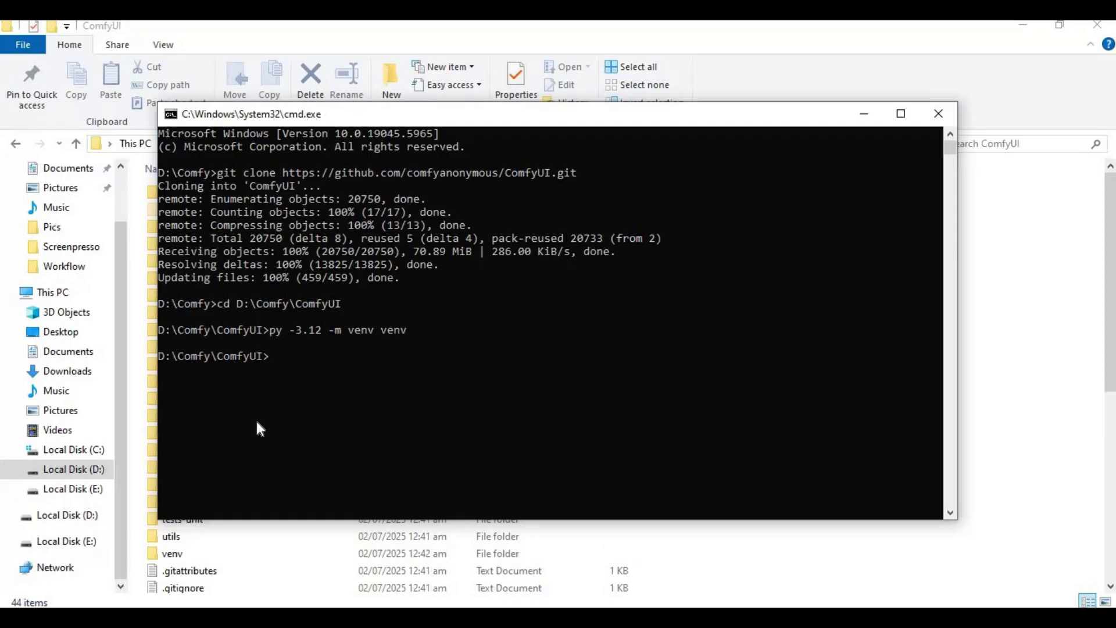
{"action": "type", "text": "venv"}
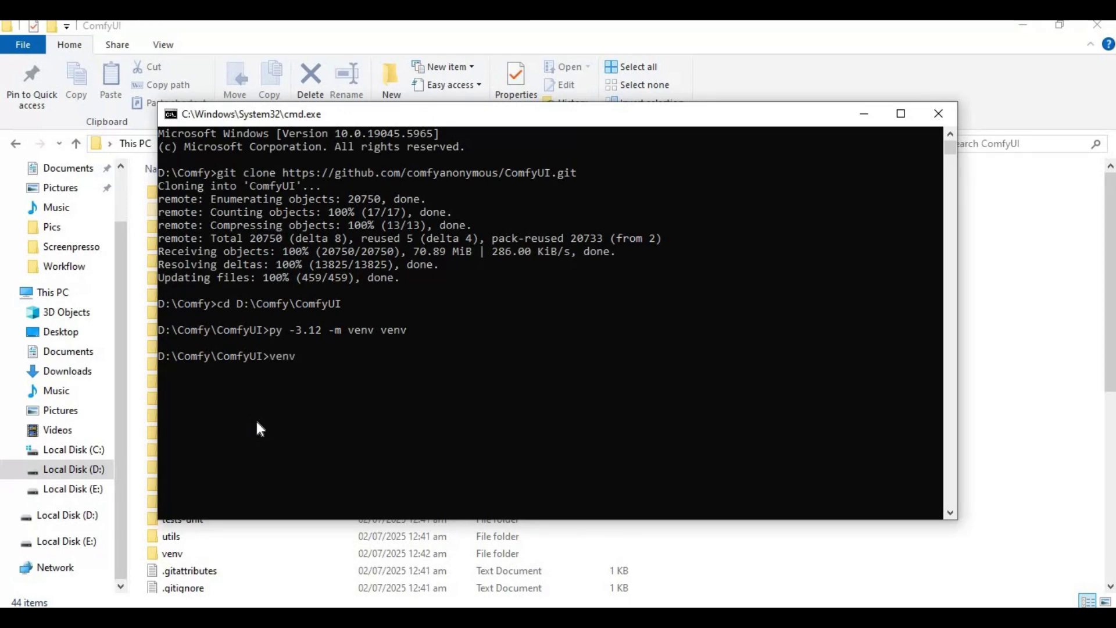
{"action": "type", "text": "\\scri"}
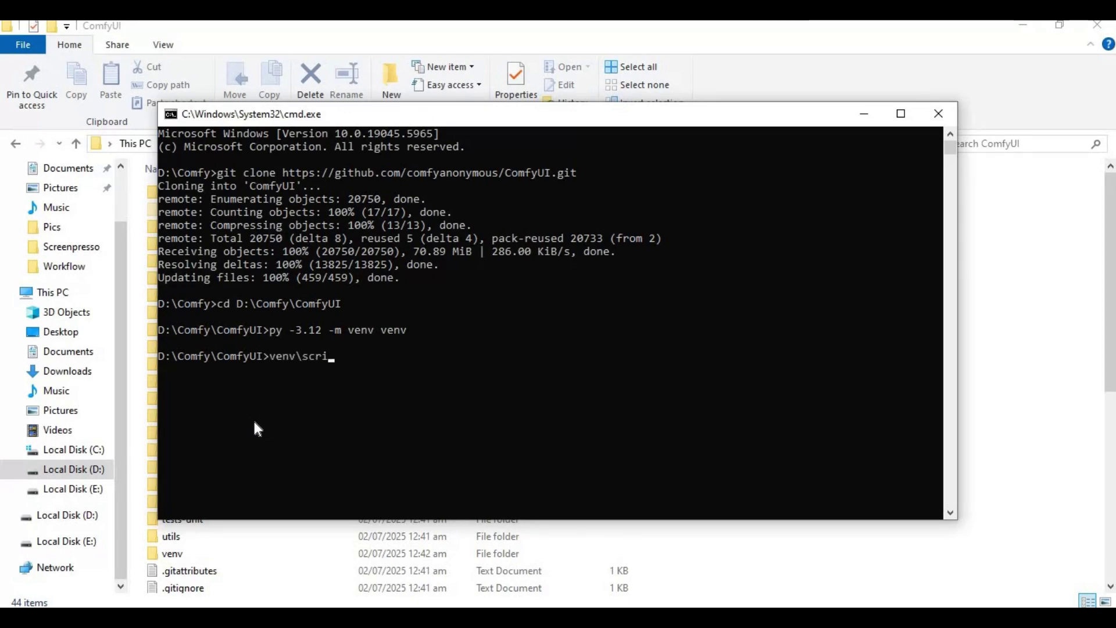
{"action": "type", "text": "pts\\"}
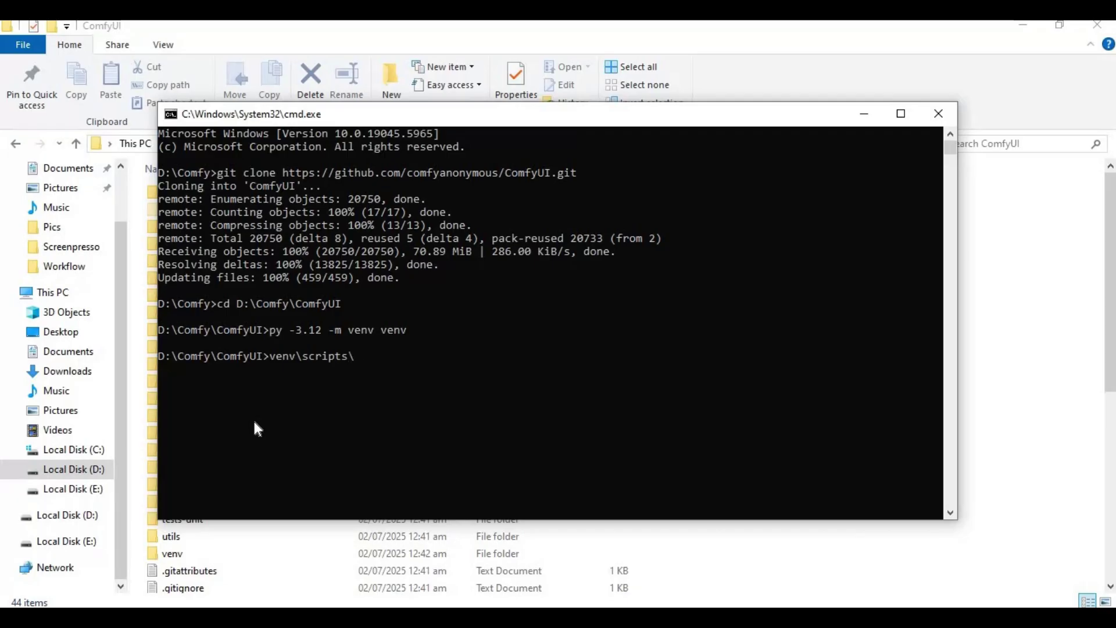
{"action": "type", "text": "activa"}
{"action": "type", "text": "te"}
Activate the venv with venv\scripts\activate and confirm nvcc reports CUDA release 11.8.
{"action": "key", "text": "Return"}
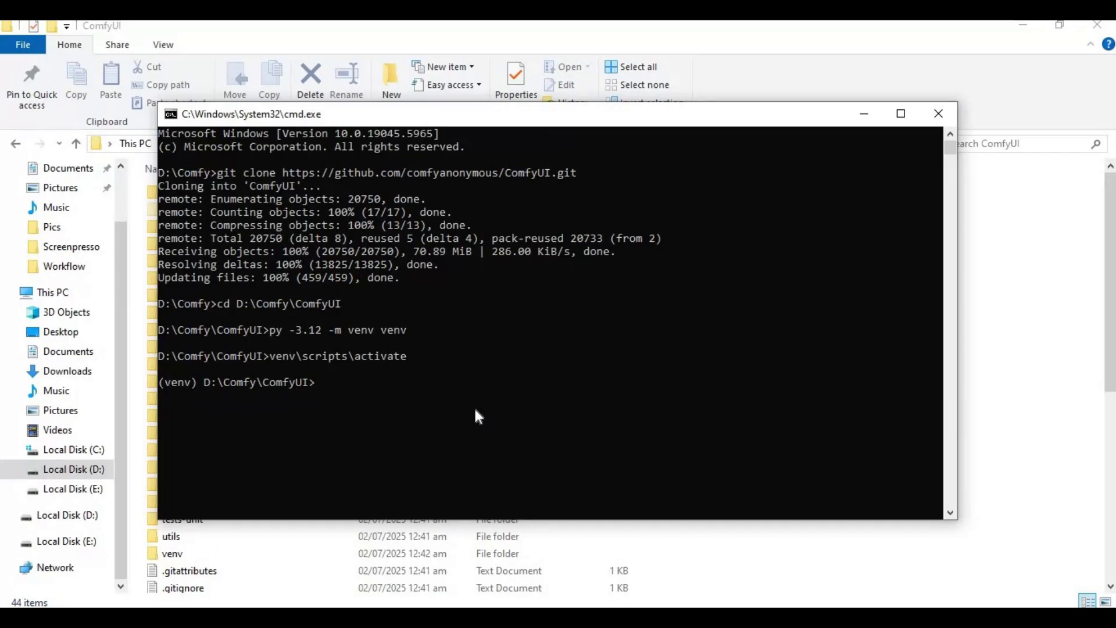
{"action": "type", "text": "nvc"}
{"action": "type", "text": "c -"}
{"action": "type", "text": "-vers"}
{"action": "type", "text": "ion"}
{"action": "key", "text": "Return"}
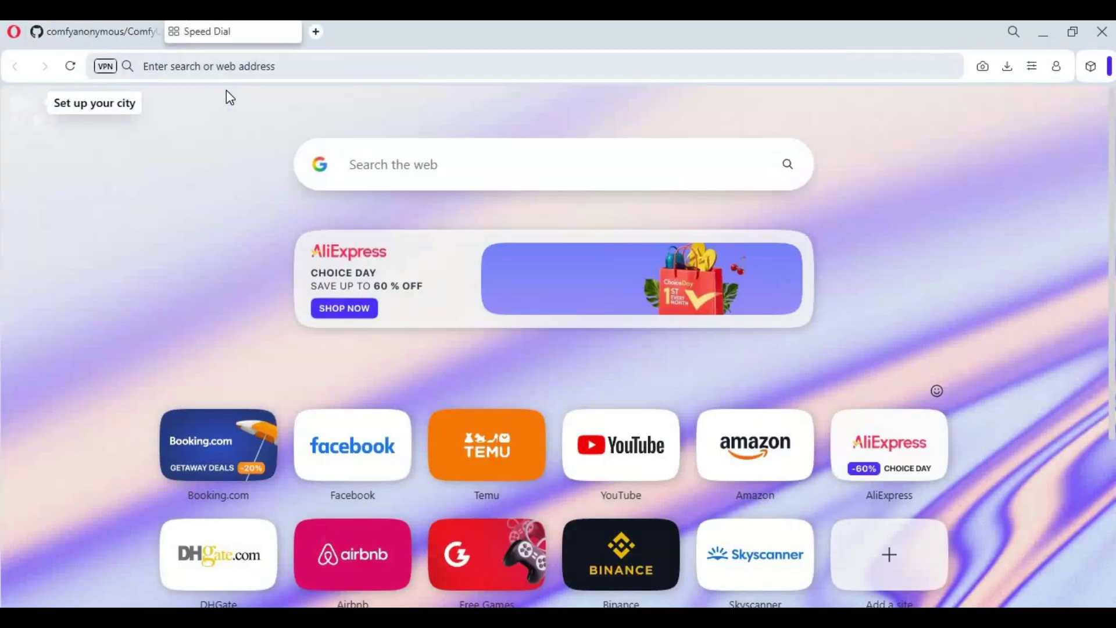
{"action": "type", "text": "py"}
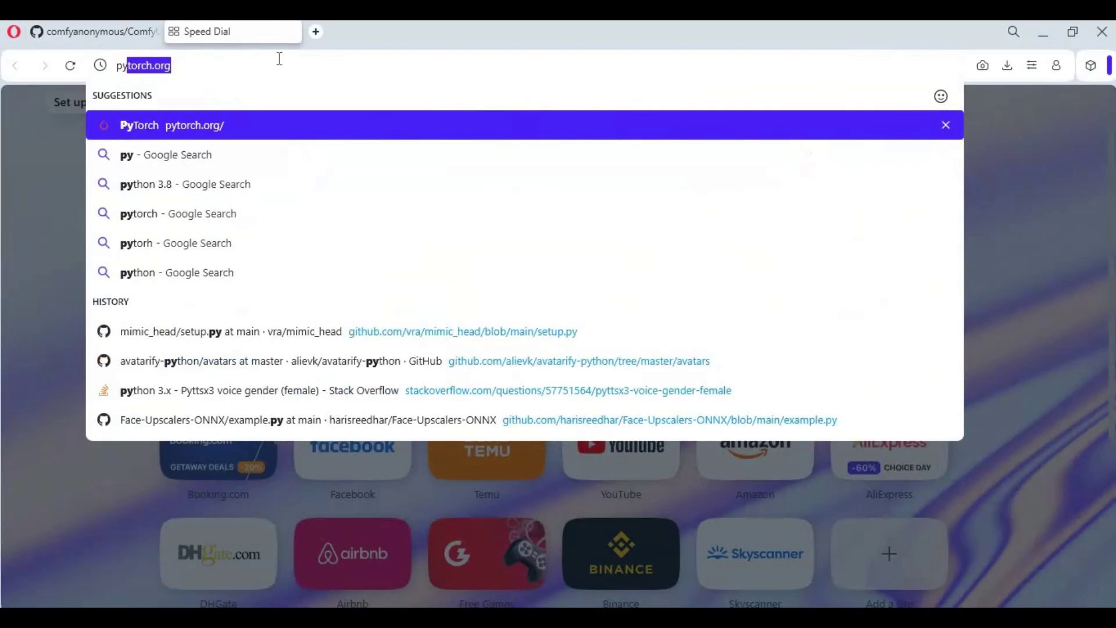
Go to pytorch.org from Opera's address bar suggestion.
{"action": "left_click", "coordinate": [234, 133]}
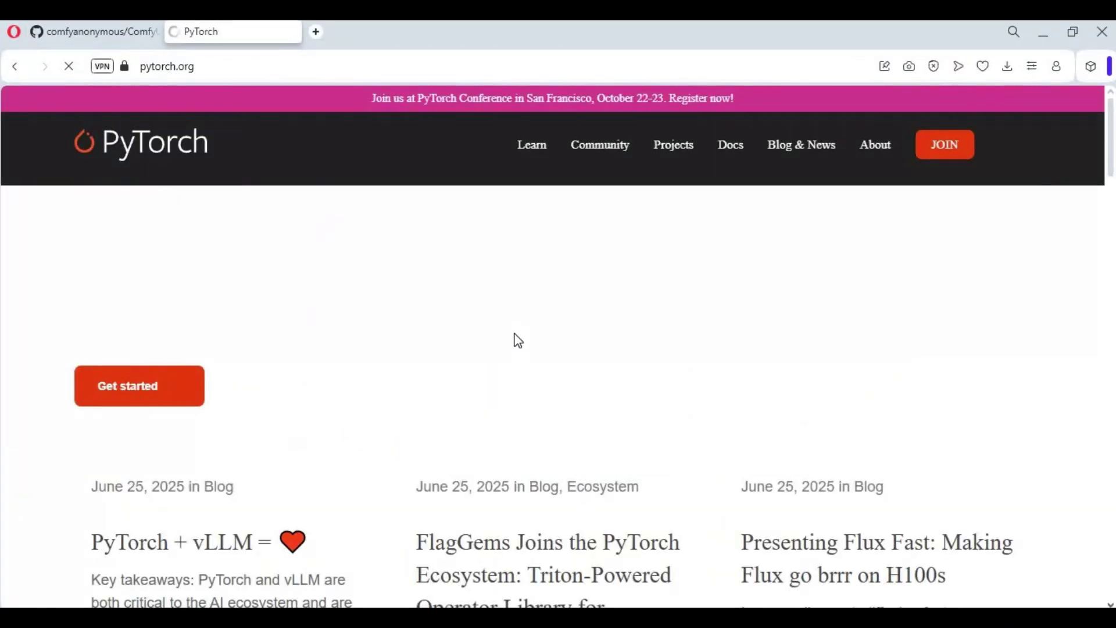
{"action": "scroll", "coordinate": [528, 347], "scroll_direction": "down", "scroll_amount": 5}
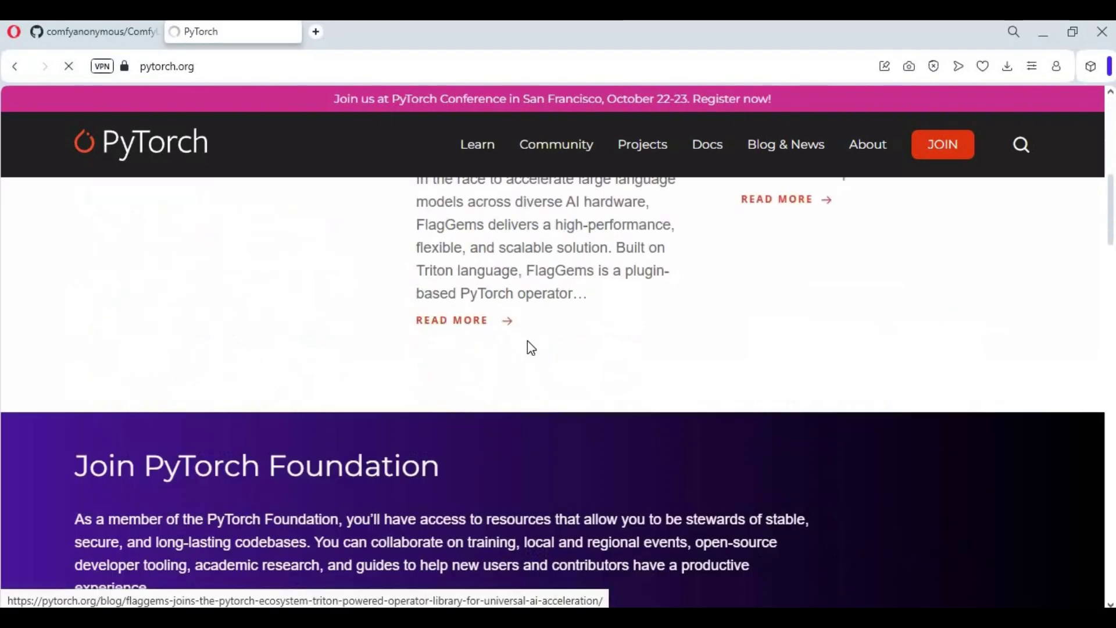
{"action": "scroll", "coordinate": [528, 347], "scroll_direction": "down", "scroll_amount": 5}
{"action": "scroll", "coordinate": [529, 340], "scroll_direction": "down", "scroll_amount": 5}
{"action": "scroll", "coordinate": [530, 341], "scroll_direction": "down", "scroll_amount": 5}
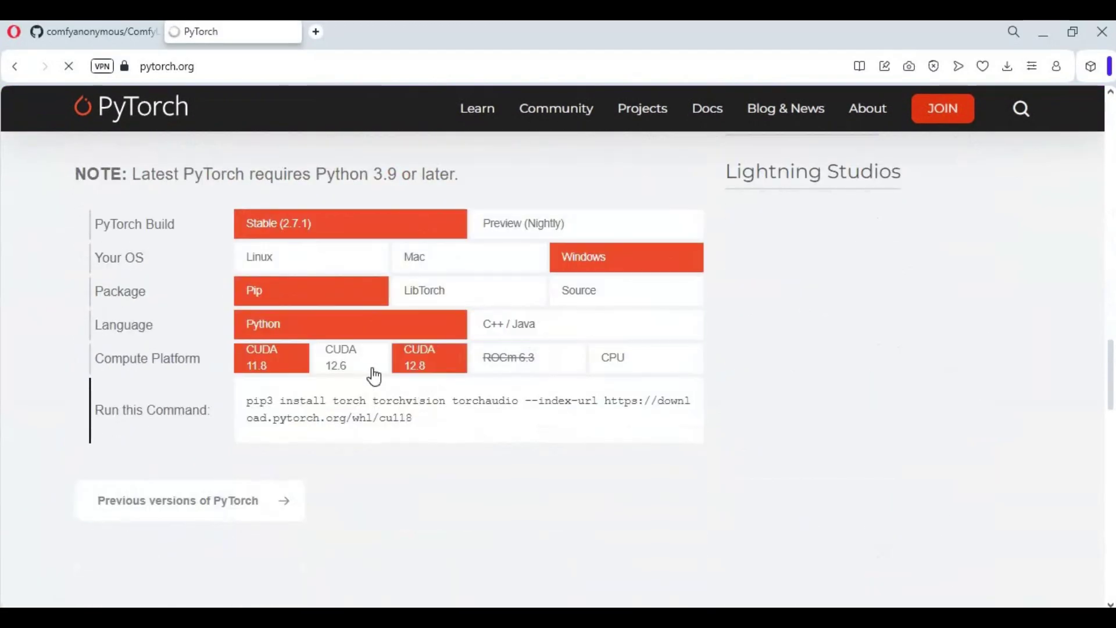
Choose CUDA 11.8 in the PyTorch install selector and copy the pip3 install command.
{"action": "left_click", "coordinate": [423, 365]}
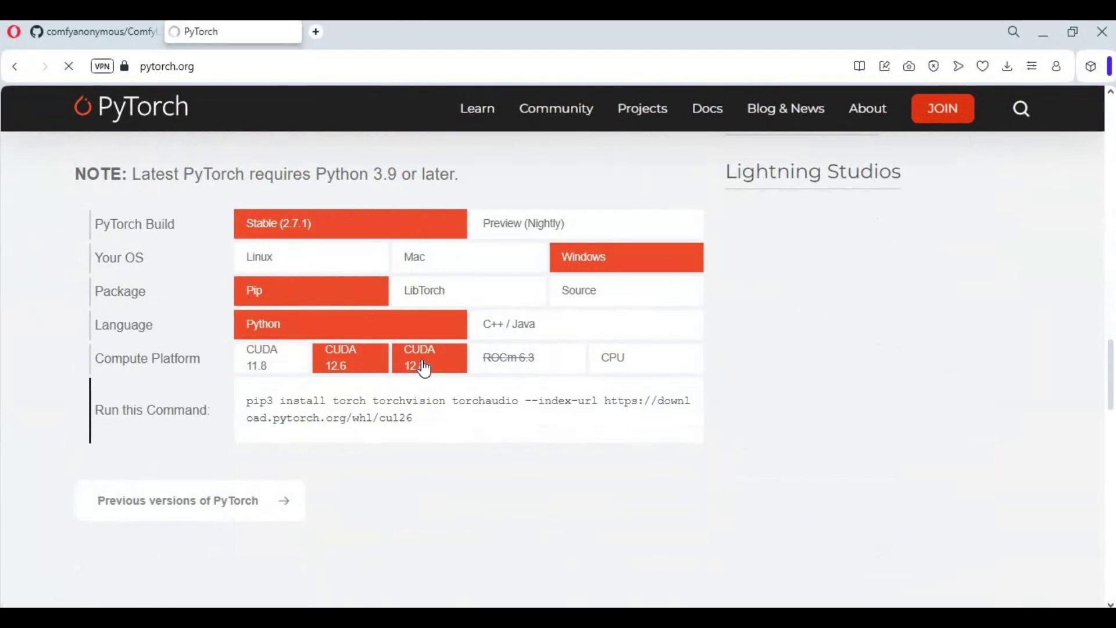
{"action": "left_click", "coordinate": [268, 365]}
{"action": "left_click_drag", "start_coordinate": [419, 418], "coordinate": [237, 405]}
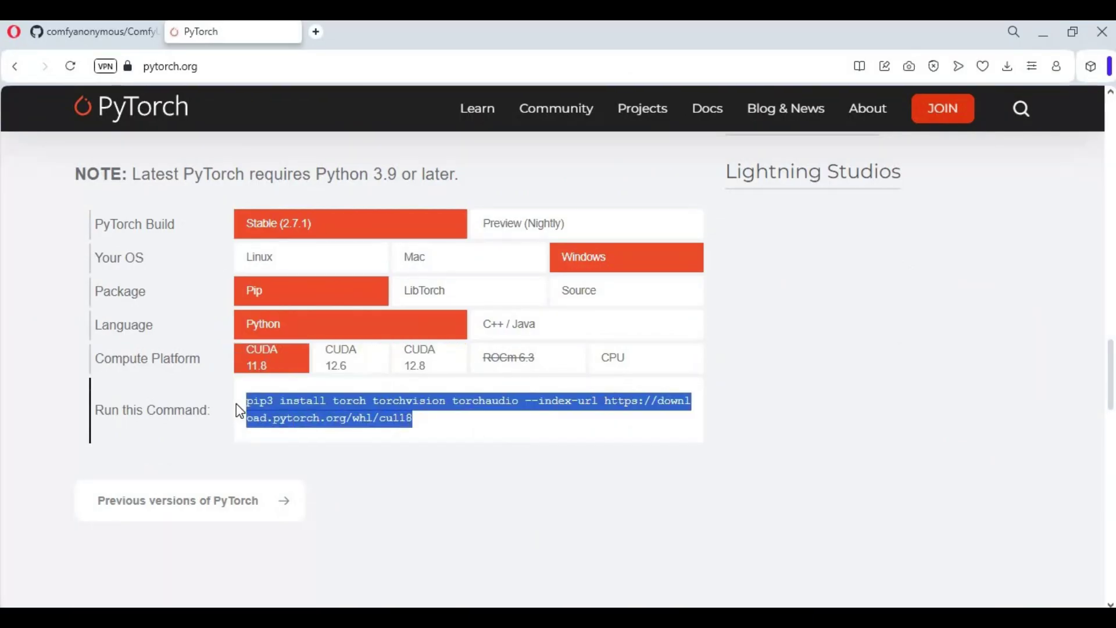
{"action": "right_click", "coordinate": [266, 404]}
{"action": "left_click", "coordinate": [324, 234]}
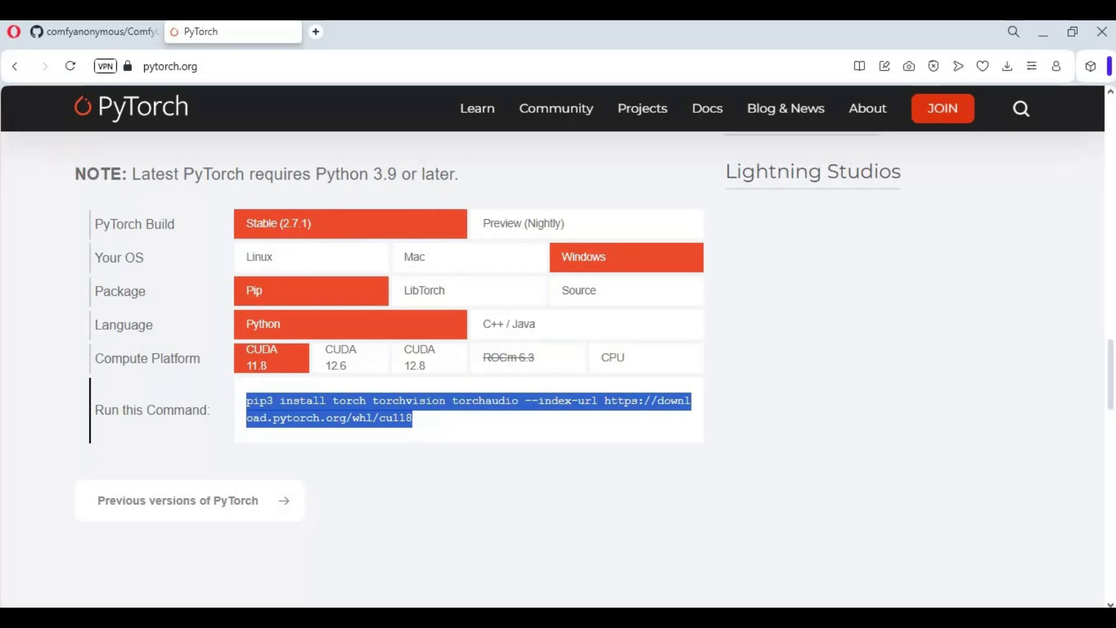
{"action": "left_click", "coordinate": [479, 558]}
Run the pasted pip3 command, installing torch 2.7.1+cu118, torchvision and torchaudio.
{"action": "key", "text": "ctrl+v"}
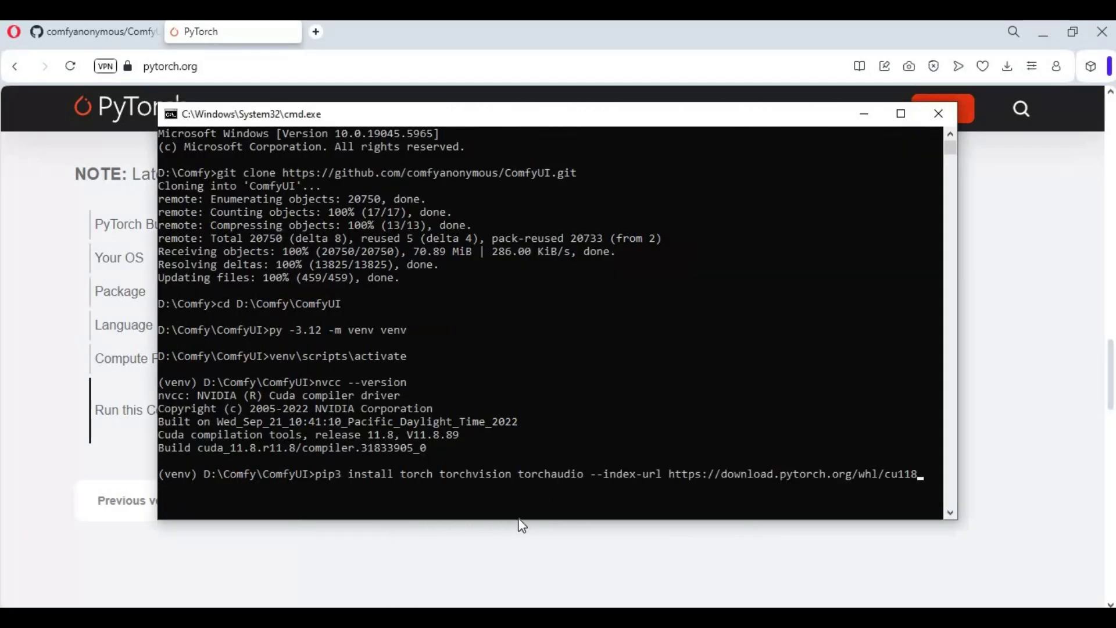
{"action": "key", "text": "Return"}
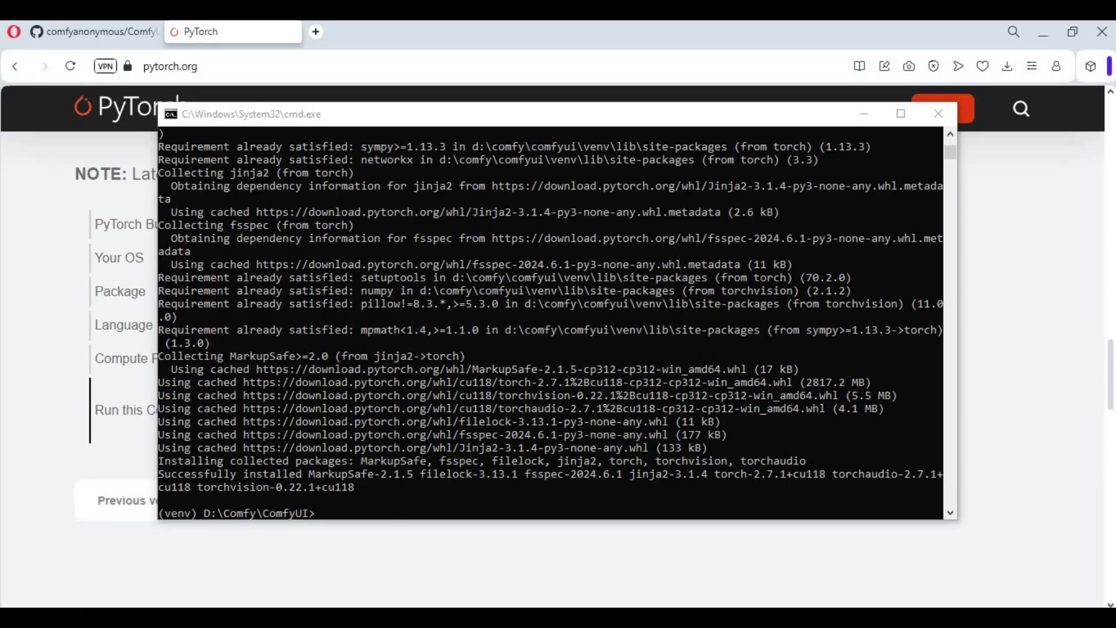
Open the requirements file from the ComfyUI Explorer window in Notepad.
{"action": "left_click", "coordinate": [275, 567]}
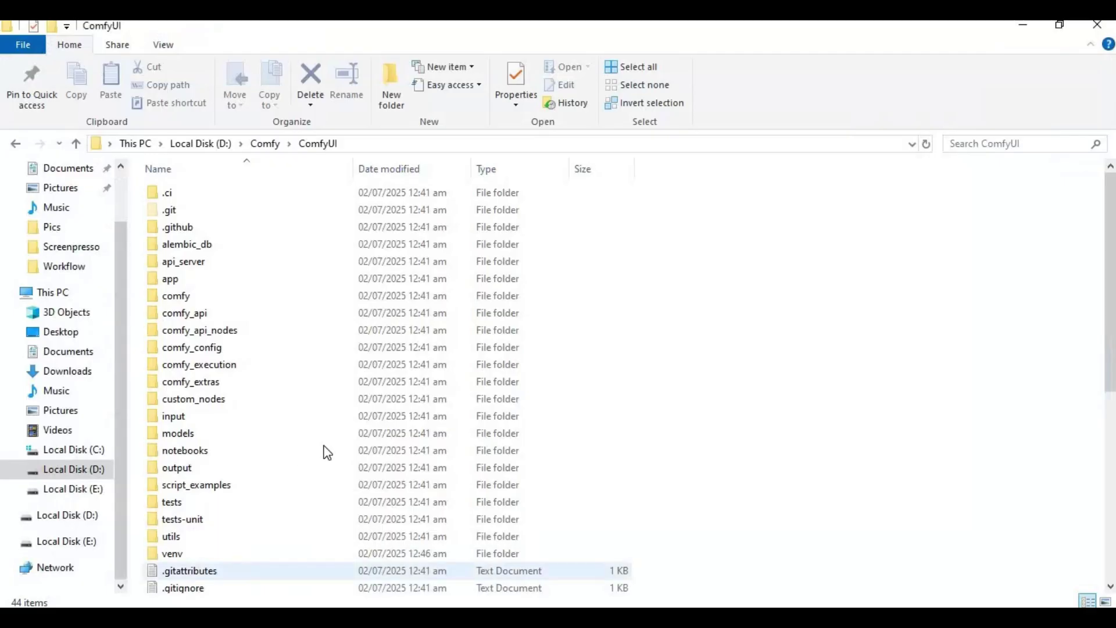
{"action": "scroll", "coordinate": [334, 436], "scroll_direction": "down", "scroll_amount": 2}
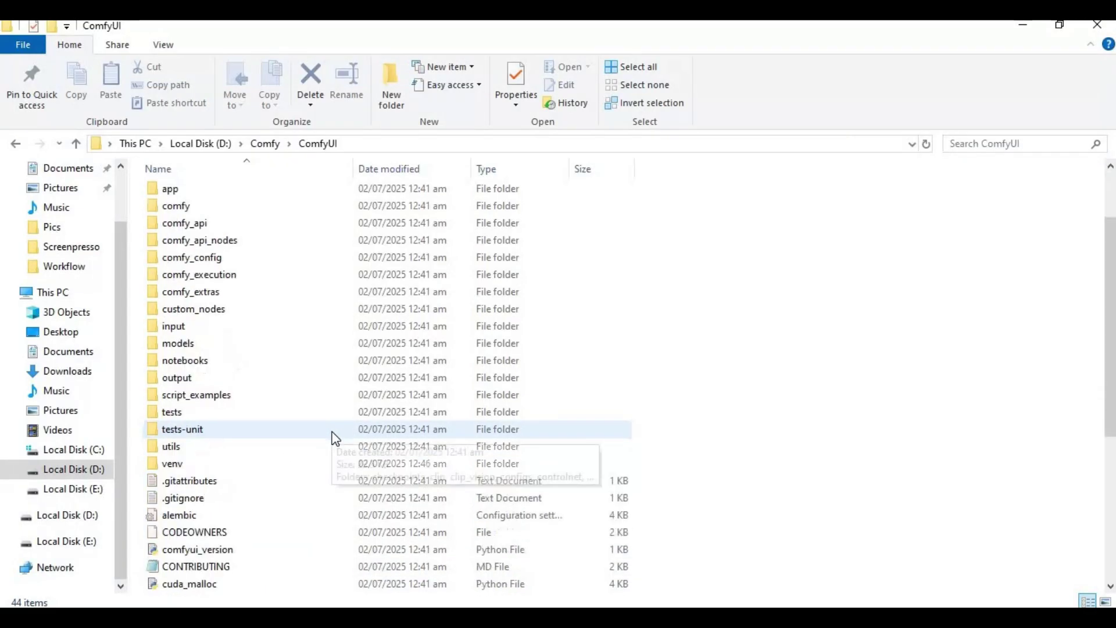
{"action": "scroll", "coordinate": [335, 436], "scroll_direction": "down", "scroll_amount": 4}
{"action": "scroll", "coordinate": [334, 436], "scroll_direction": "down", "scroll_amount": 1}
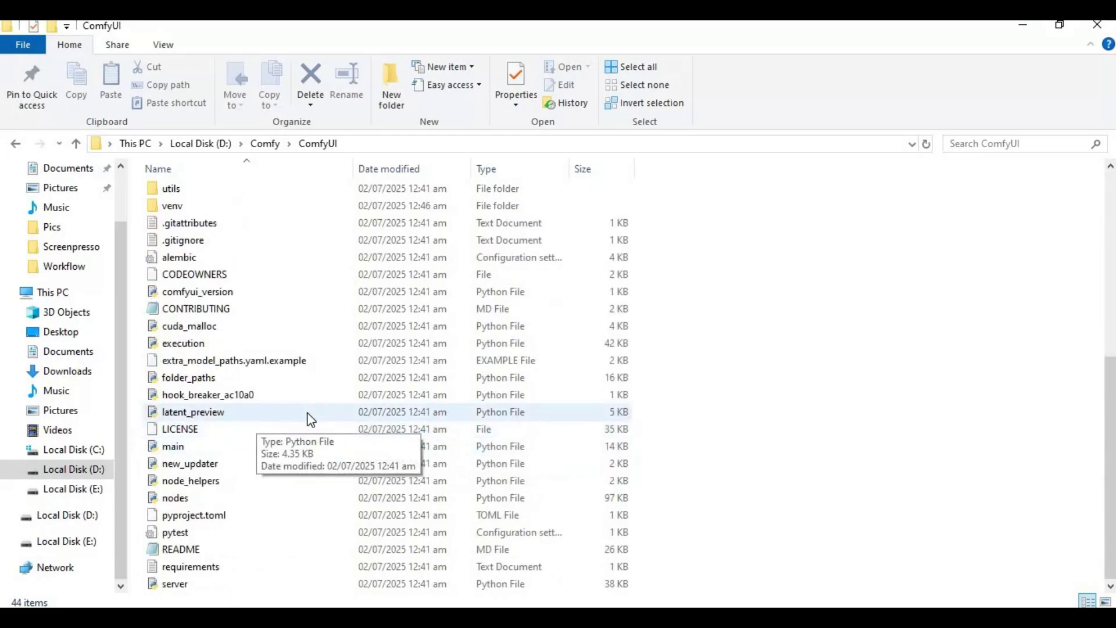
{"action": "double_click", "coordinate": [209, 574]}
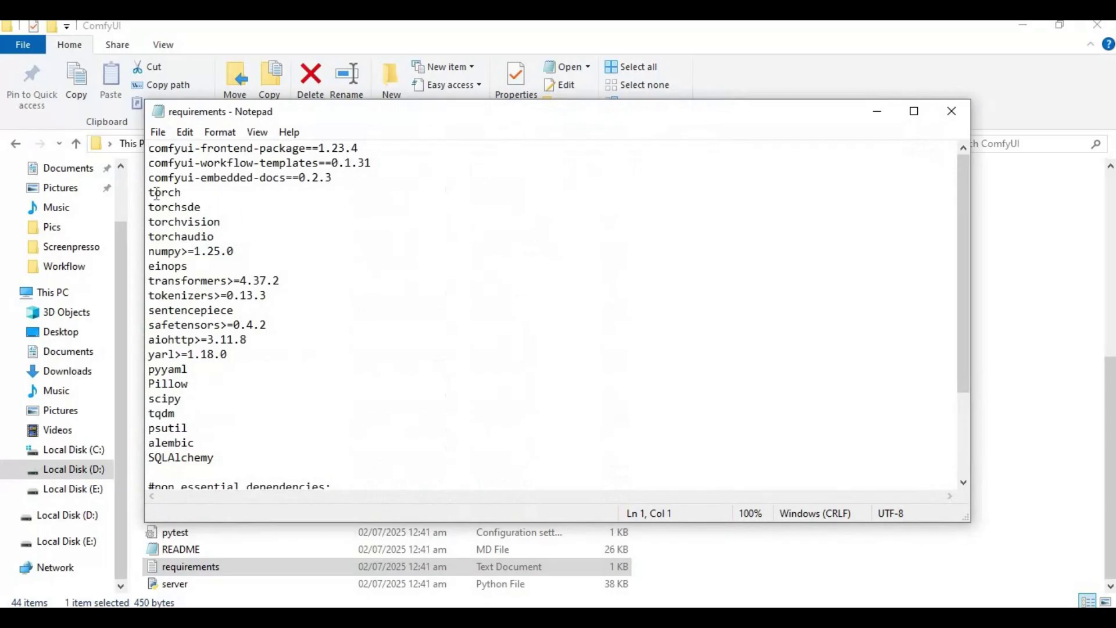
Delete the torch, torchvision and torchaudio lines from the requirements file.
{"action": "left_click_drag", "start_coordinate": [189, 194], "coordinate": [141, 196]}
{"action": "key", "text": "Delete"}
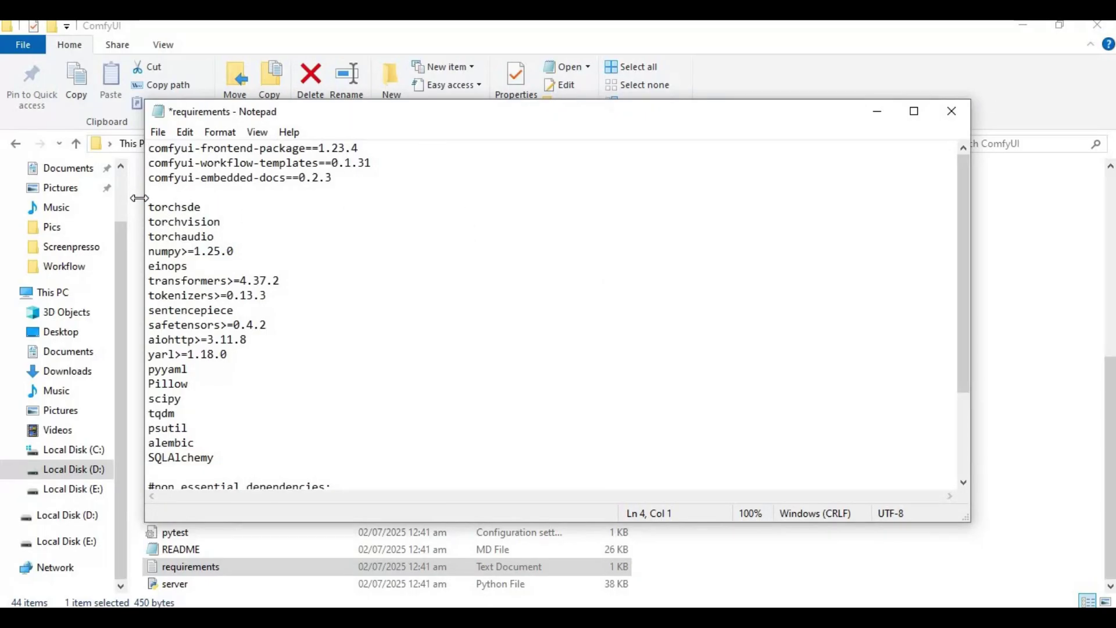
{"action": "key", "text": "BackSpace"}
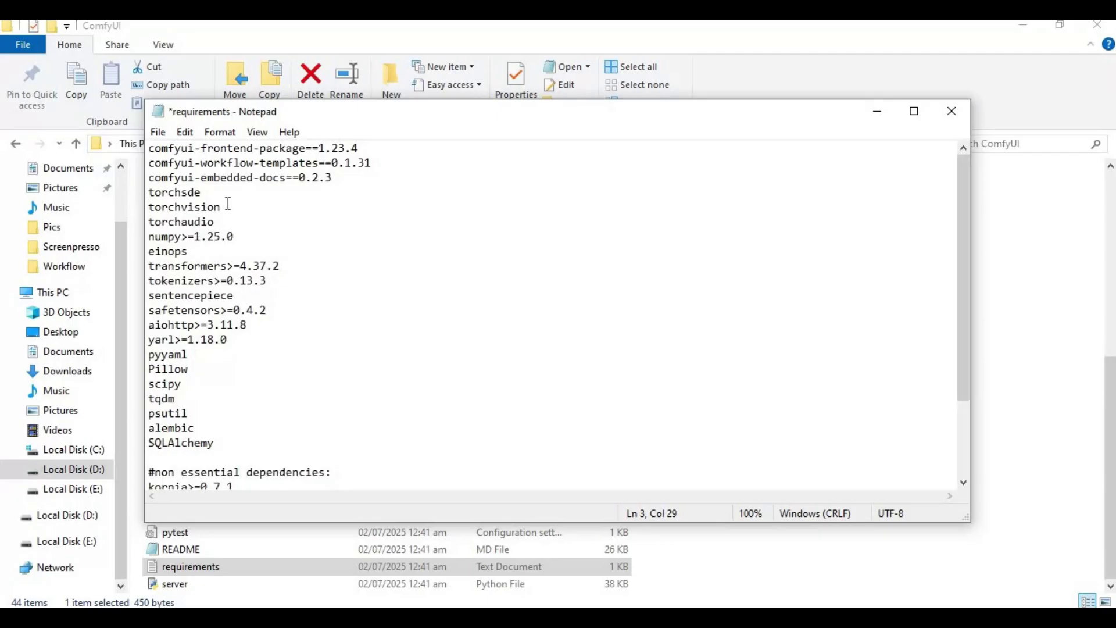
{"action": "left_click_drag", "start_coordinate": [215, 224], "coordinate": [139, 215]}
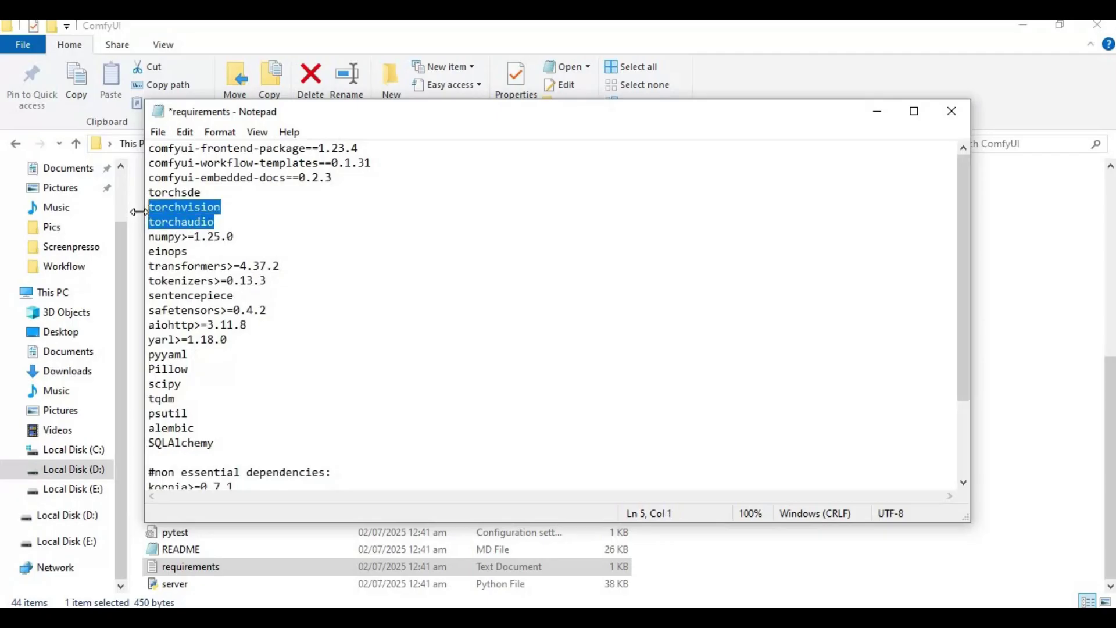
{"action": "key", "text": "BackSpace"}
{"action": "key", "text": "BackSpace"}
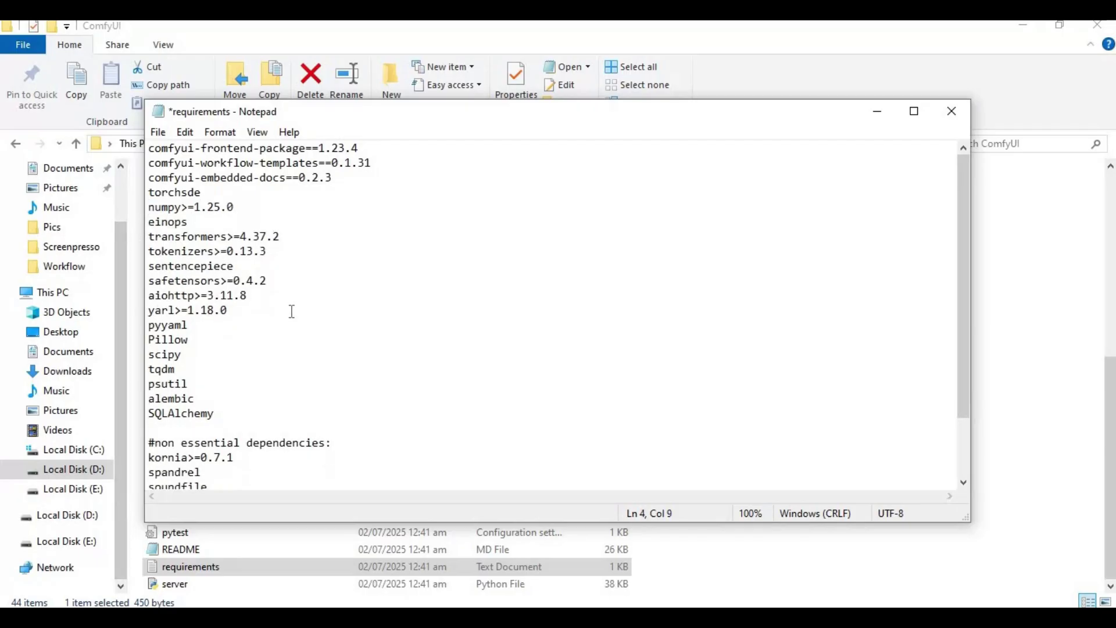
{"action": "scroll", "coordinate": [292, 312], "scroll_direction": "down", "scroll_amount": 2}
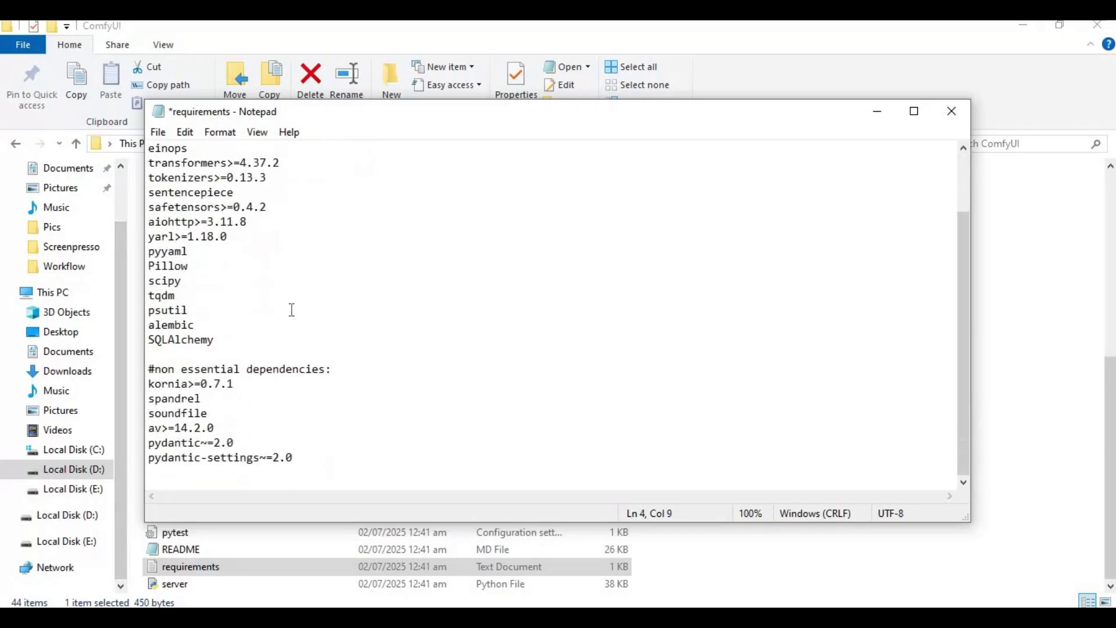
{"action": "scroll", "coordinate": [292, 308], "scroll_direction": "up", "scroll_amount": 2}
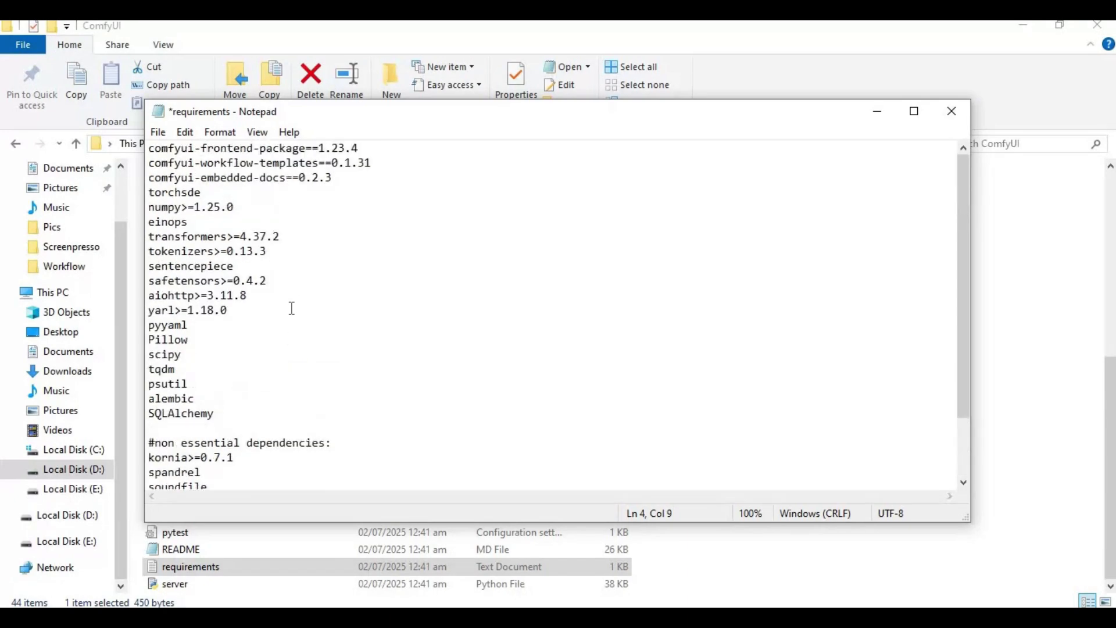
Save the edited requirements file and close Notepad.
{"action": "left_click", "coordinate": [165, 131]}
{"action": "left_click", "coordinate": [195, 205]}
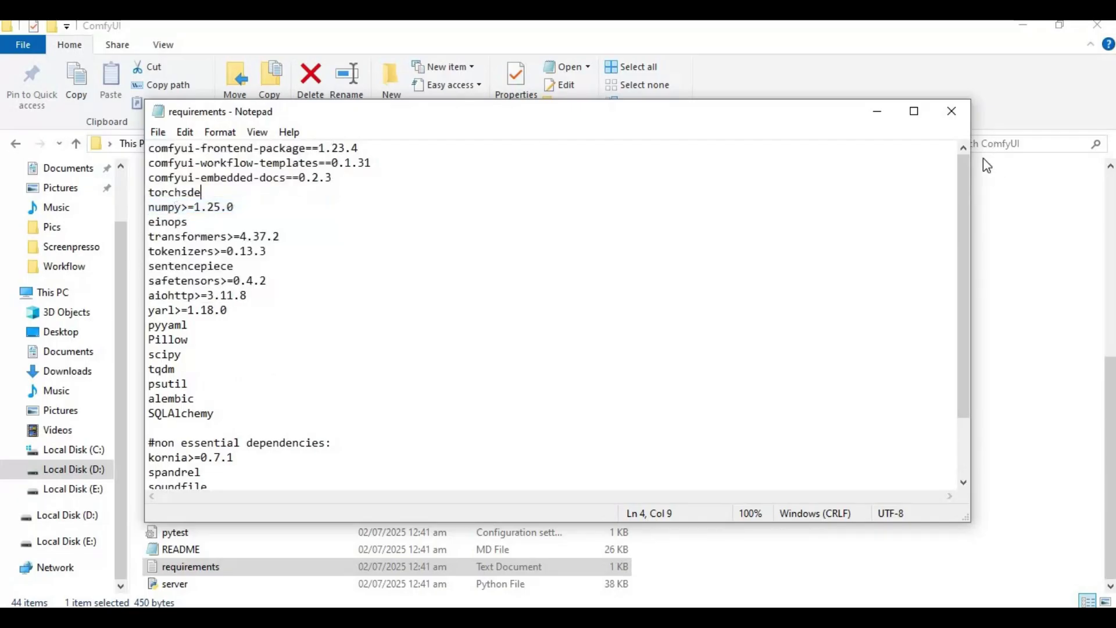
{"action": "left_click", "coordinate": [951, 111]}
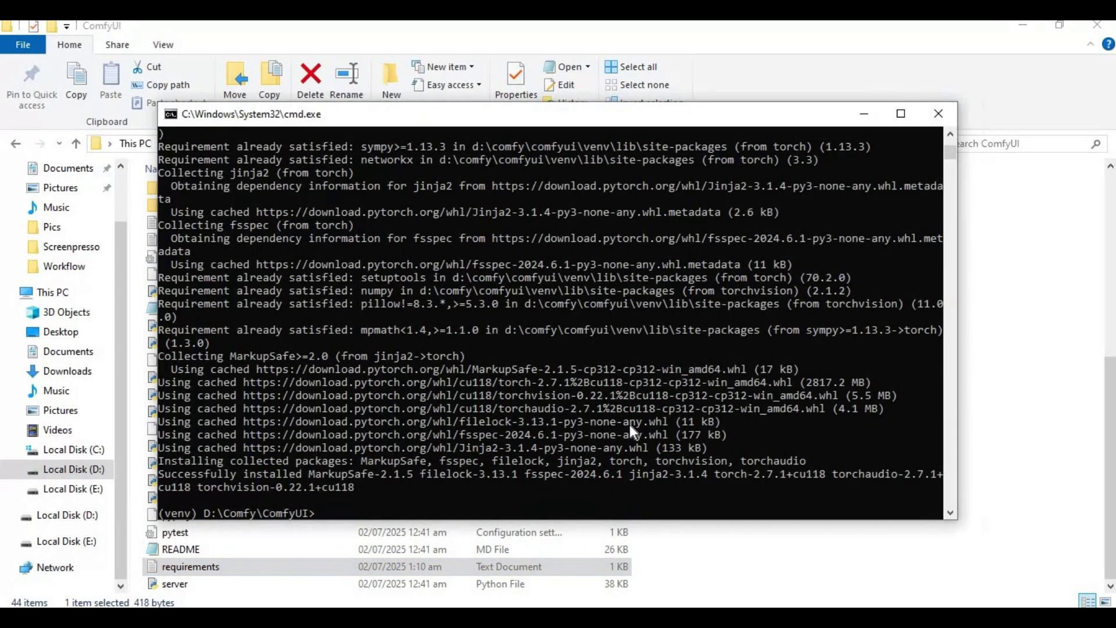
{"action": "type", "text": "i"}
{"action": "type", "text": "p inst"}
{"action": "type", "text": "all -r"}
{"action": "type", "text": " req"}
{"action": "type", "text": "uireme"}
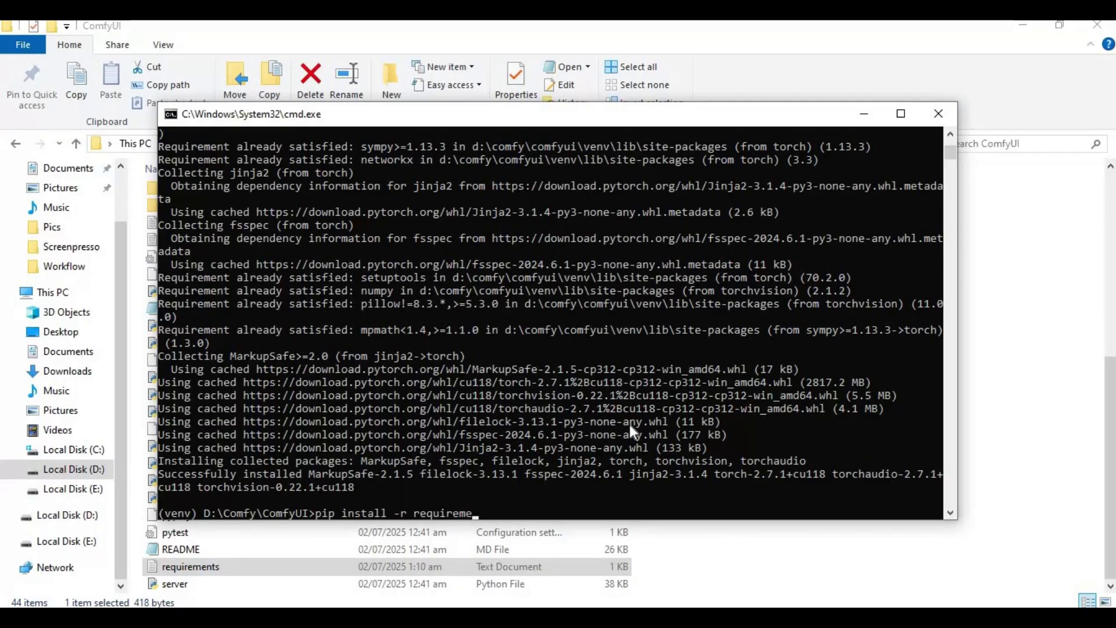
{"action": "type", "text": "nts."}
{"action": "type", "text": "txt"}
Run 'pip install -r requirements.txt' to install the remaining dependencies into the venv.
{"action": "key", "text": "Return"}
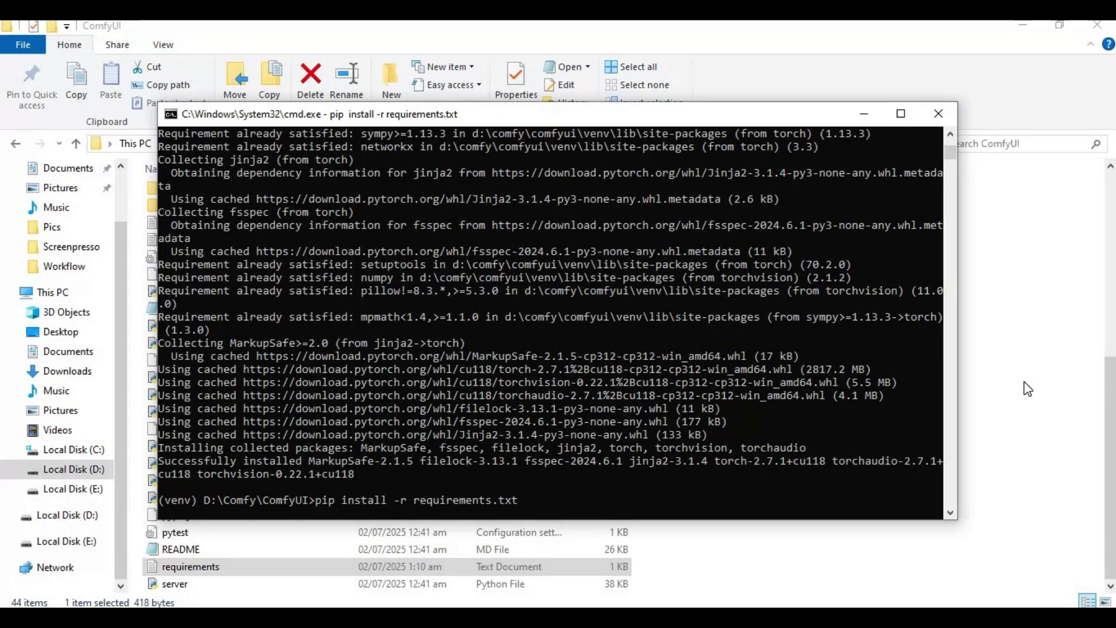
{"action": "key", "text": "Return"}
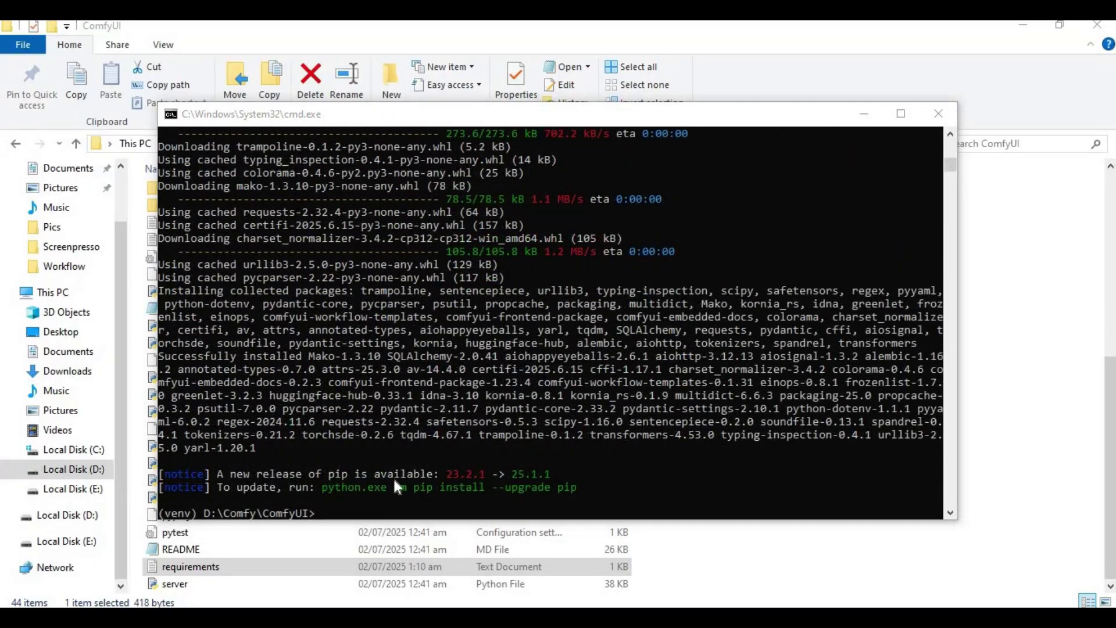
{"action": "left_click", "coordinate": [393, 518]}
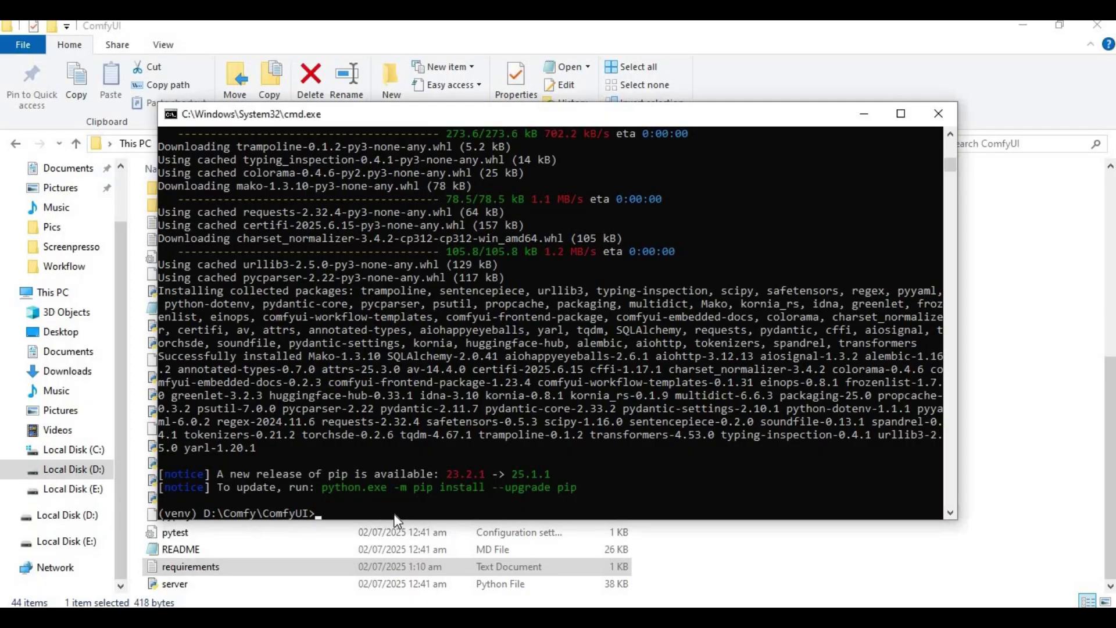
{"action": "type", "text": "pytho"}
{"action": "type", "text": "n m"}
{"action": "type", "text": "ain"}
{"action": "type", "text": ".py"}
{"action": "key", "text": "Return"}
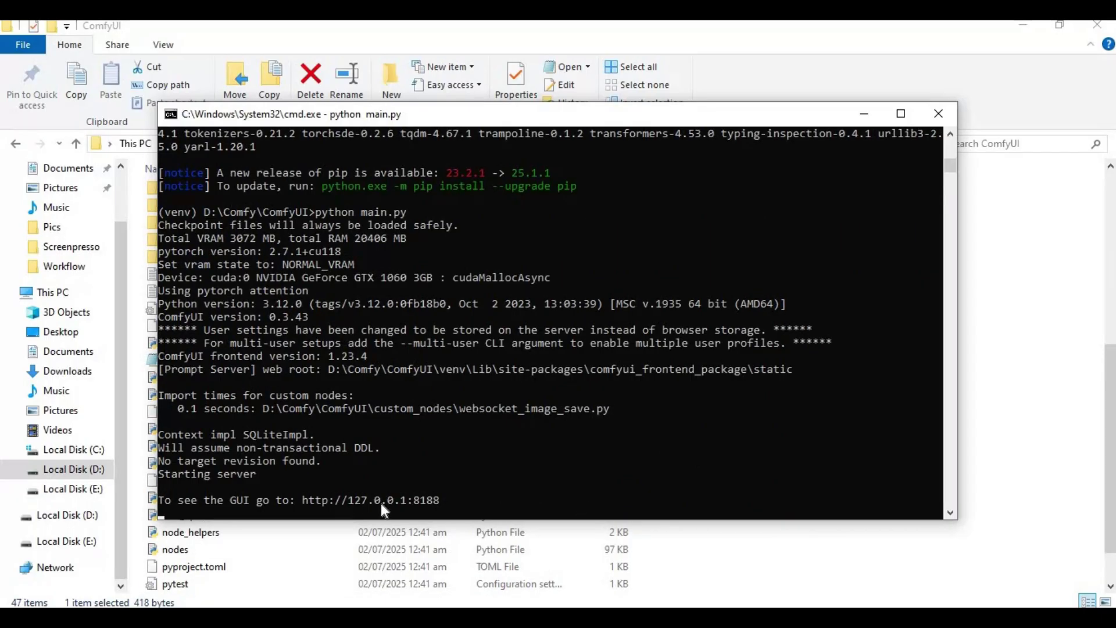
{"action": "left_click_drag", "start_coordinate": [443, 498], "coordinate": [306, 503]}
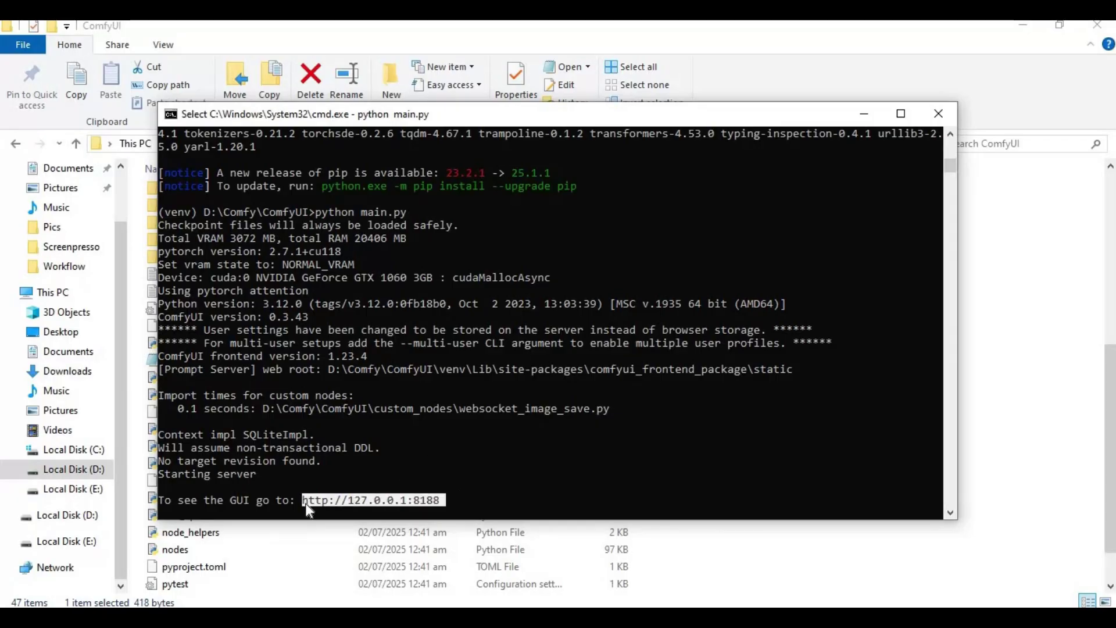
{"action": "key", "text": "ctrl+c"}
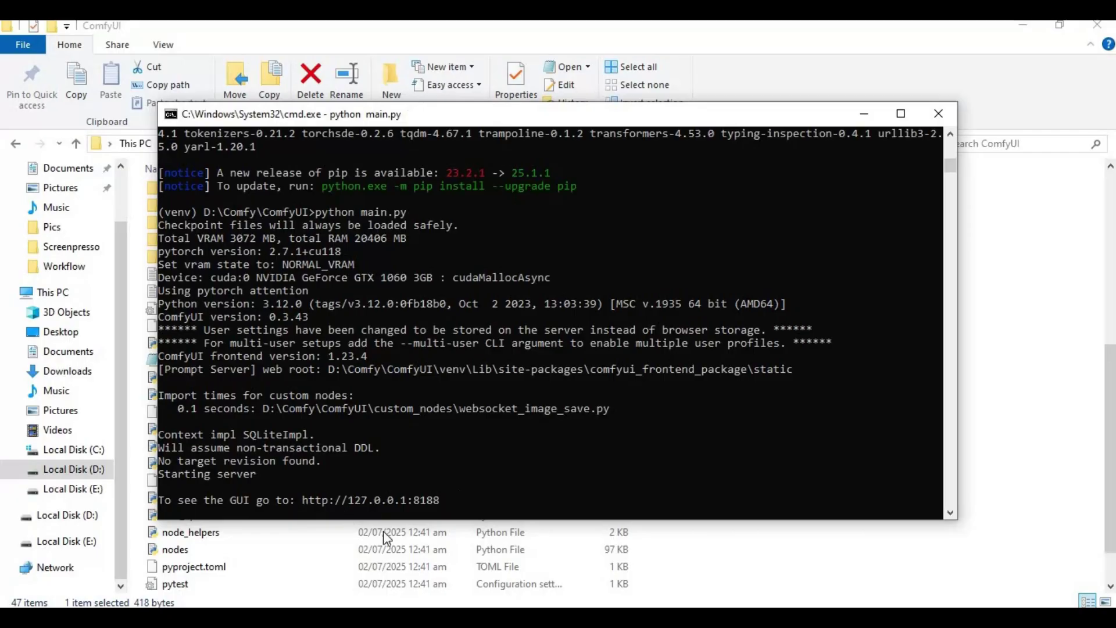
{"action": "key", "text": "alt+Tab"}
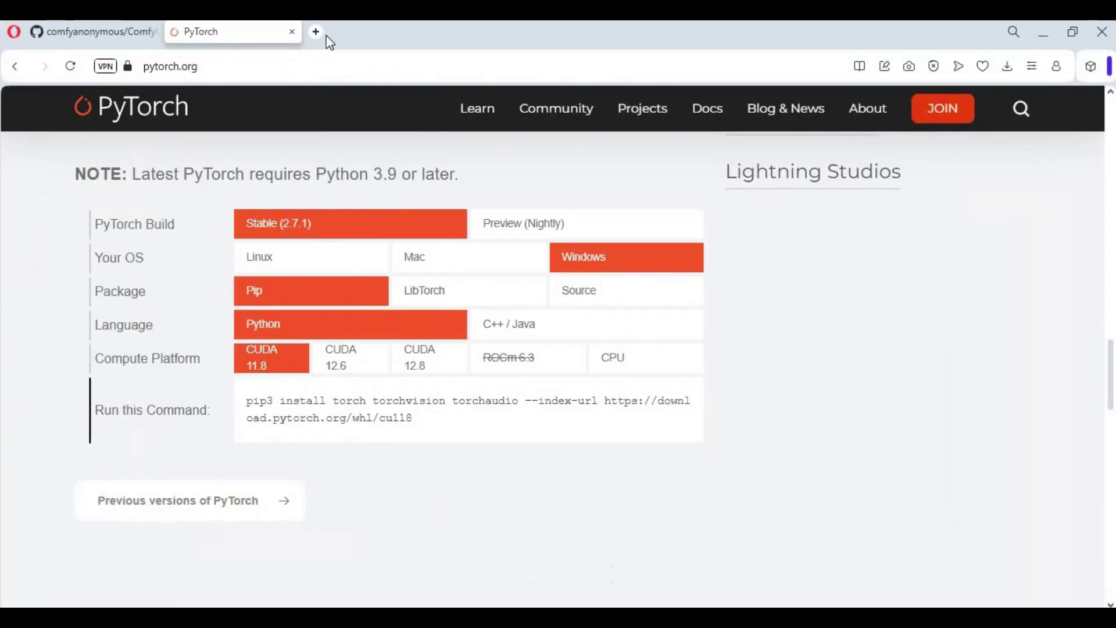
Load 127.0.0.1:8188 in a new Opera tab and close the template picker.
{"action": "left_click", "coordinate": [315, 32]}
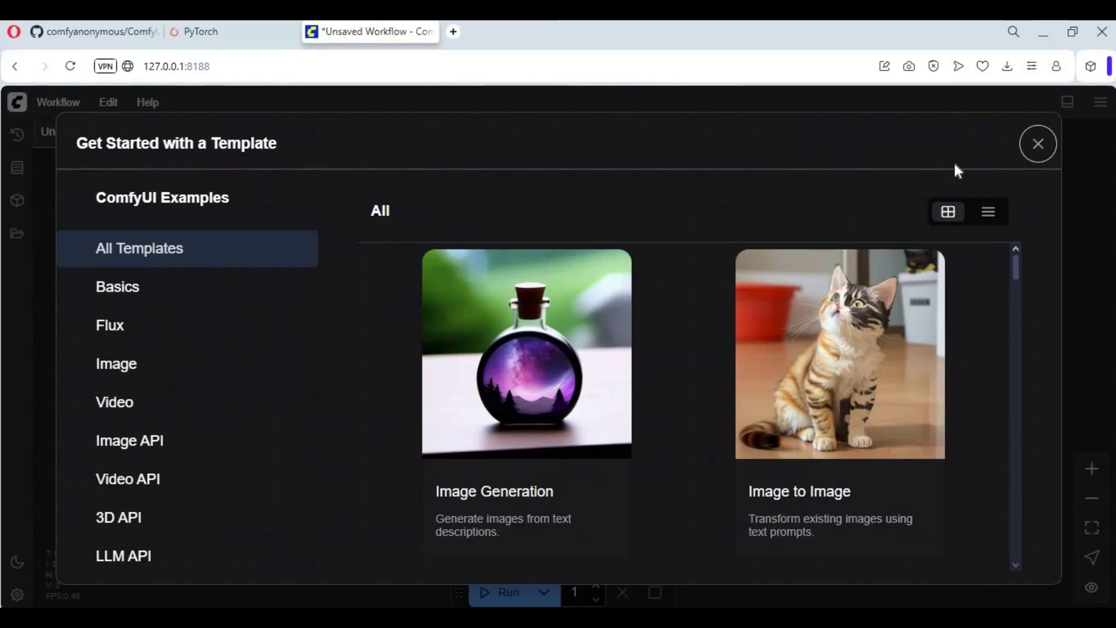
{"action": "left_click", "coordinate": [1037, 143]}
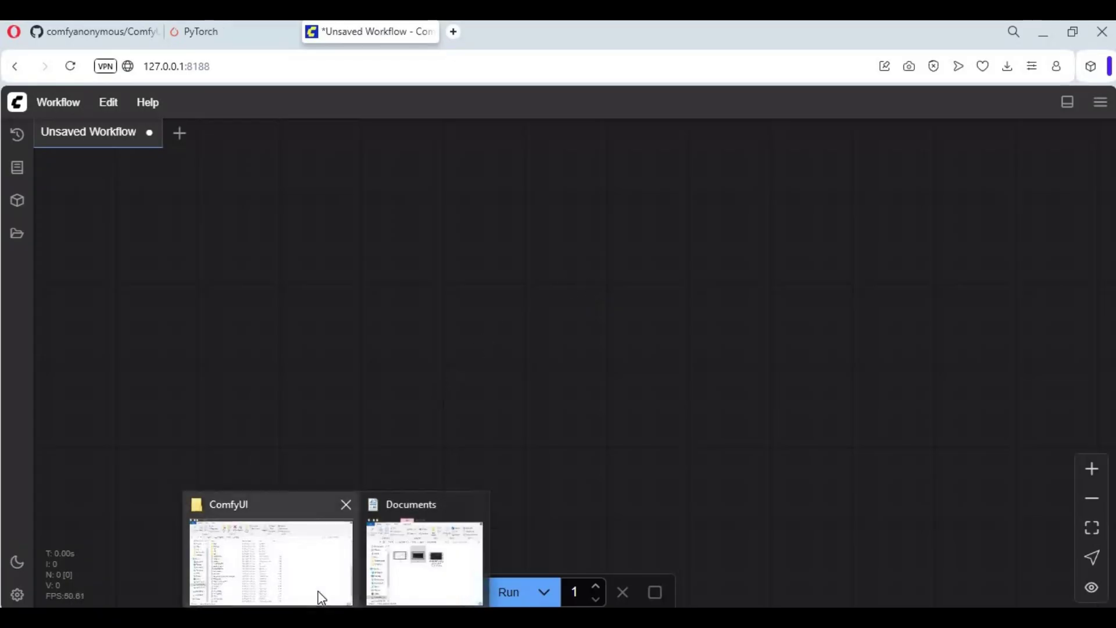
{"action": "left_click", "coordinate": [316, 593]}
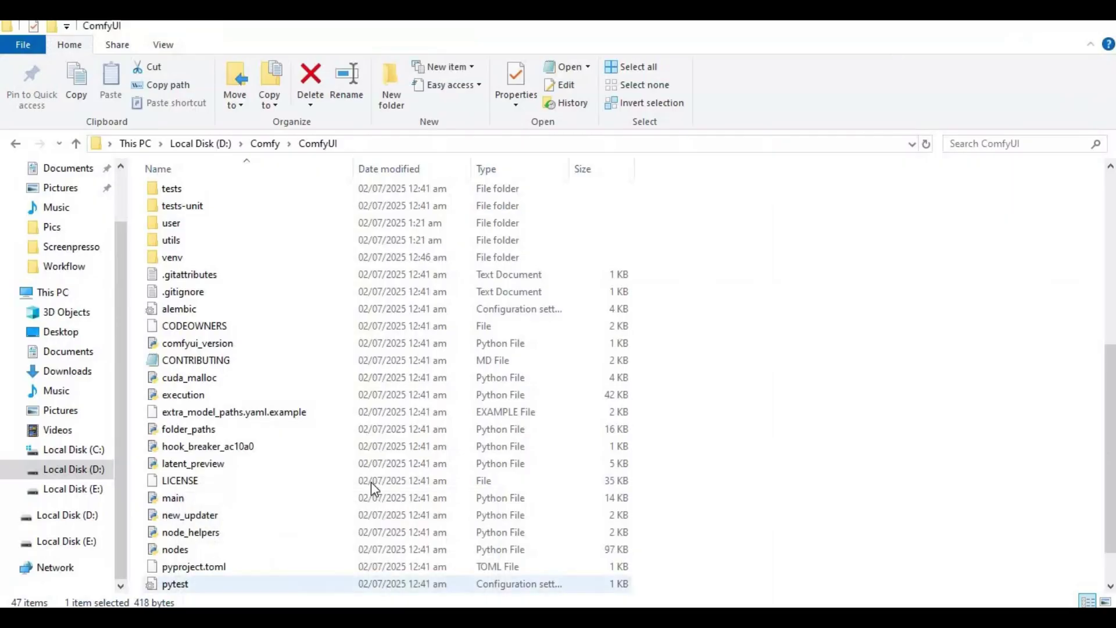
Create a default-named New Text Document in the ComfyUI folder and open it in Notepad.
{"action": "right_click", "coordinate": [746, 319]}
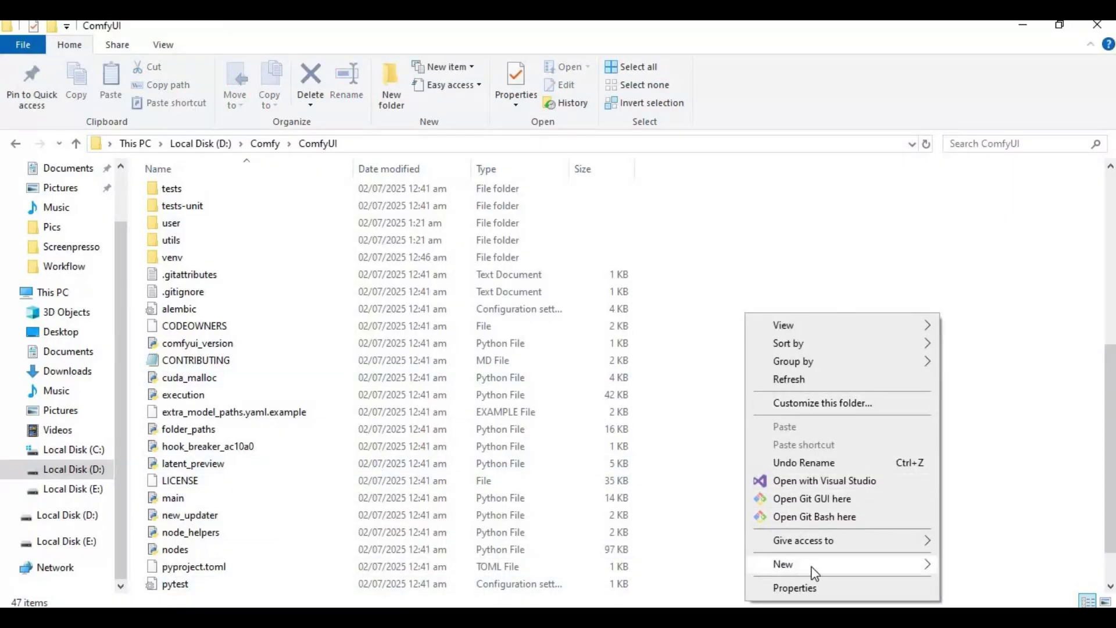
{"action": "mouse_move", "coordinate": [837, 565]}
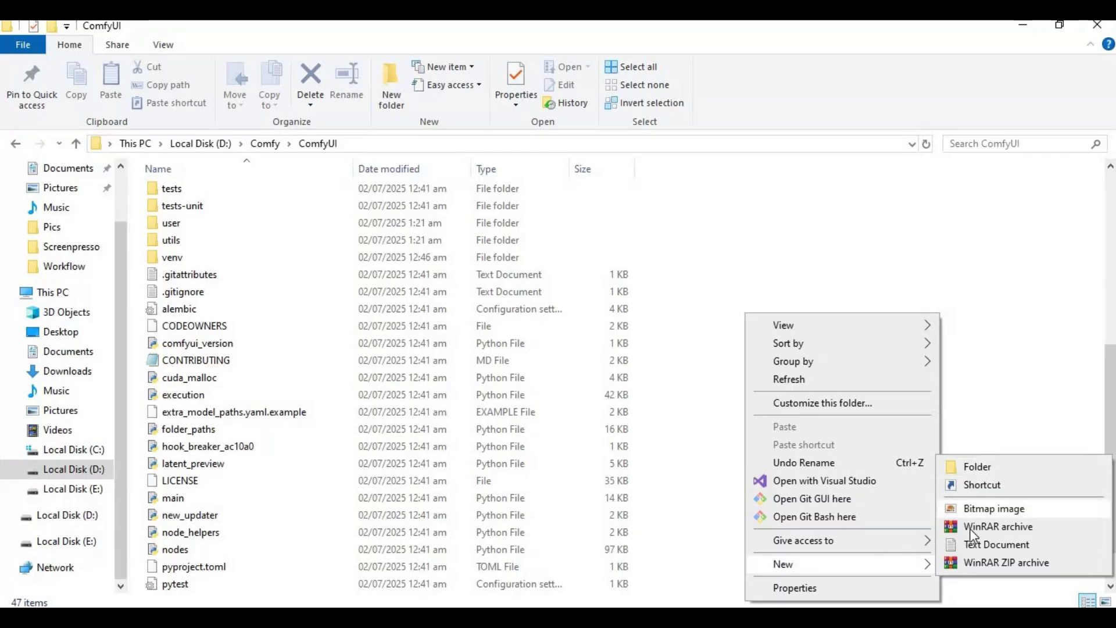
{"action": "left_click", "coordinate": [960, 545]}
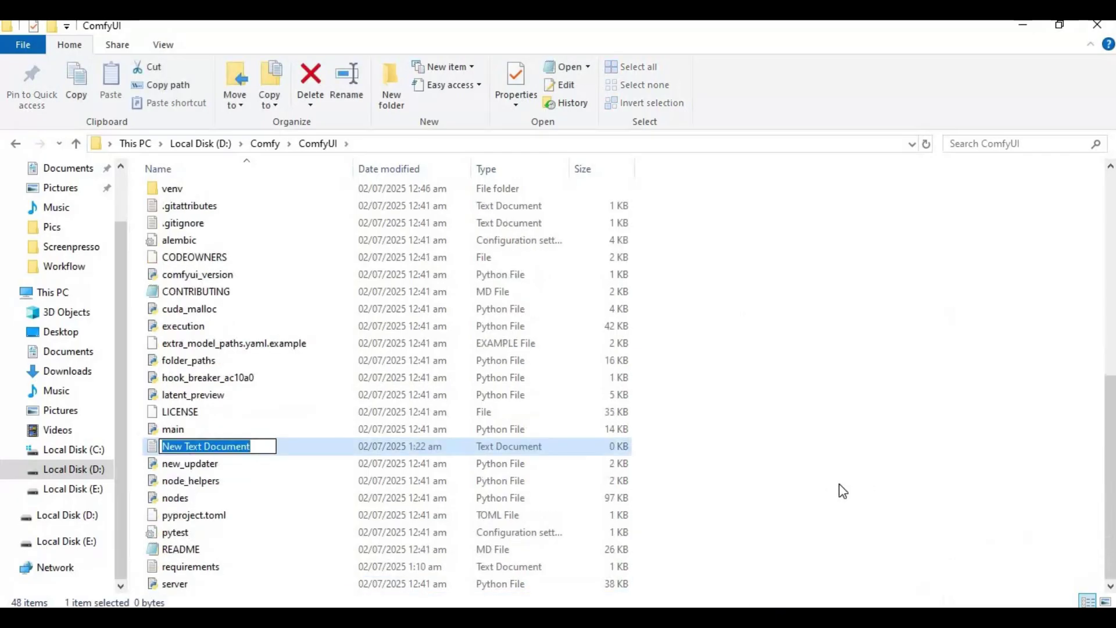
{"action": "left_click", "coordinate": [839, 492]}
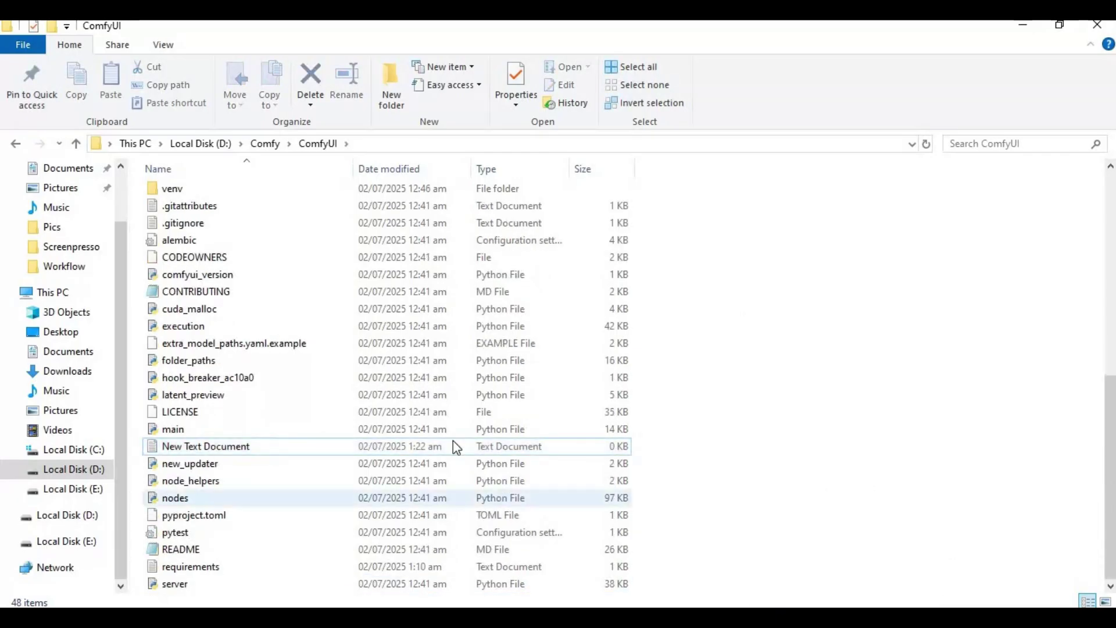
{"action": "double_click", "coordinate": [253, 446]}
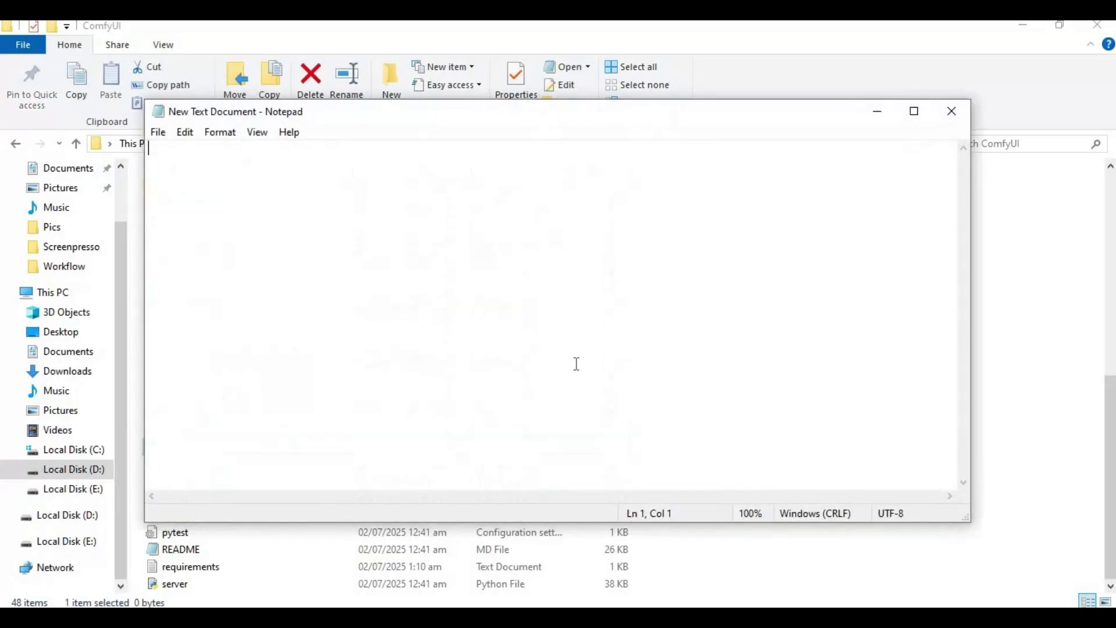
{"action": "type", "text": "@"}
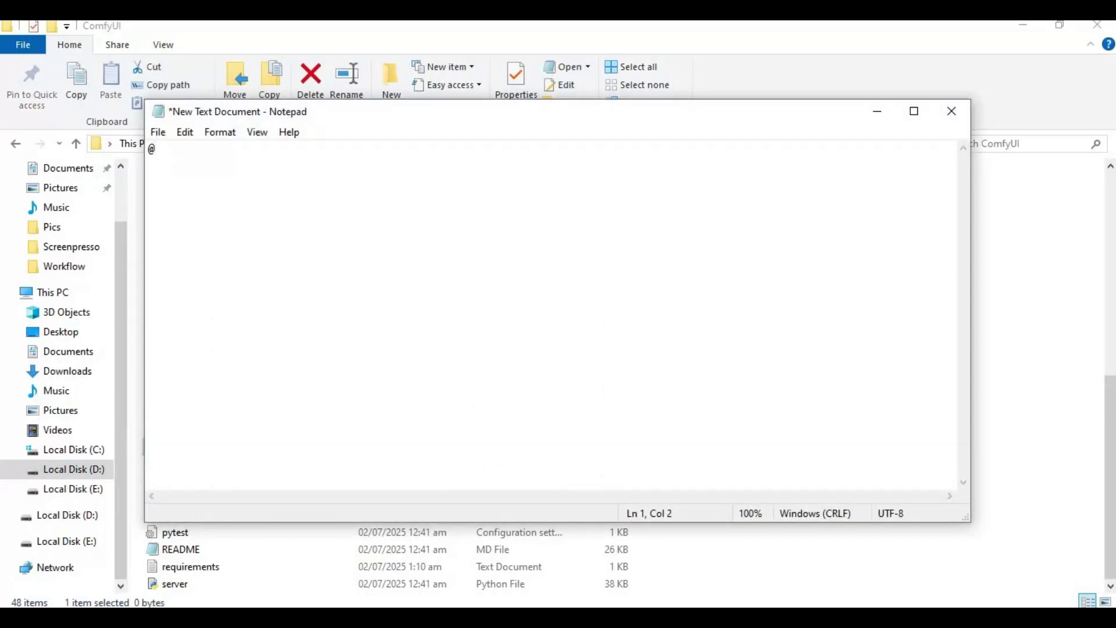
{"action": "type", "text": "echo o"}
{"action": "type", "text": "ff"}
Write the batch lines that activate the venv and run main.py.
{"action": "key", "text": "Return"}
{"action": "type", "text": "call"}
{"action": "type", "text": " venv"}
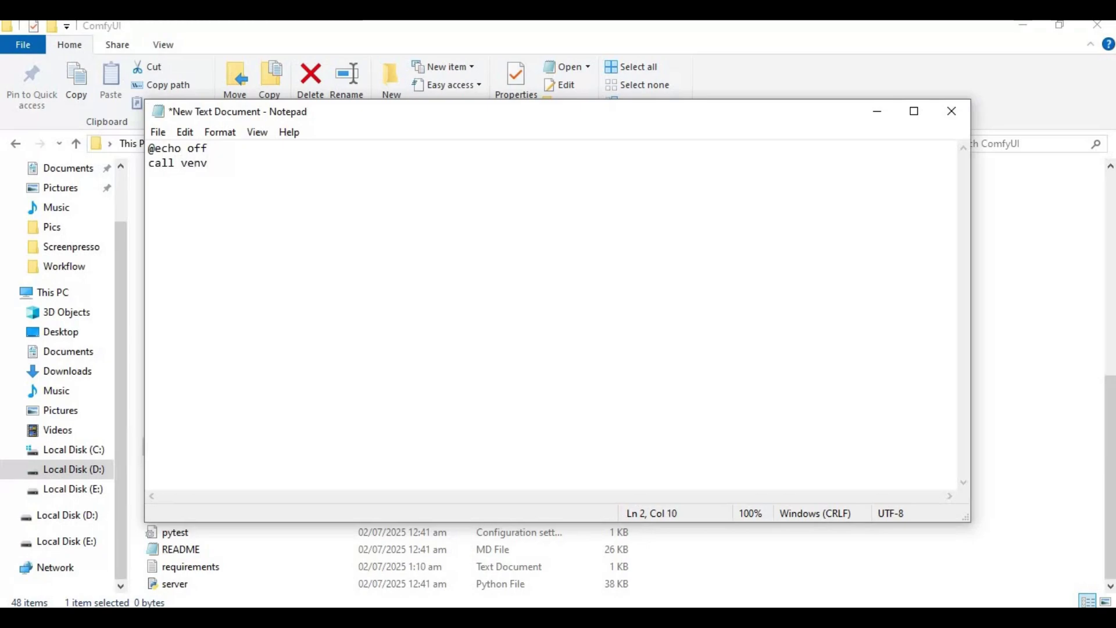
{"action": "type", "text": "\\sc"}
{"action": "type", "text": "ripts"}
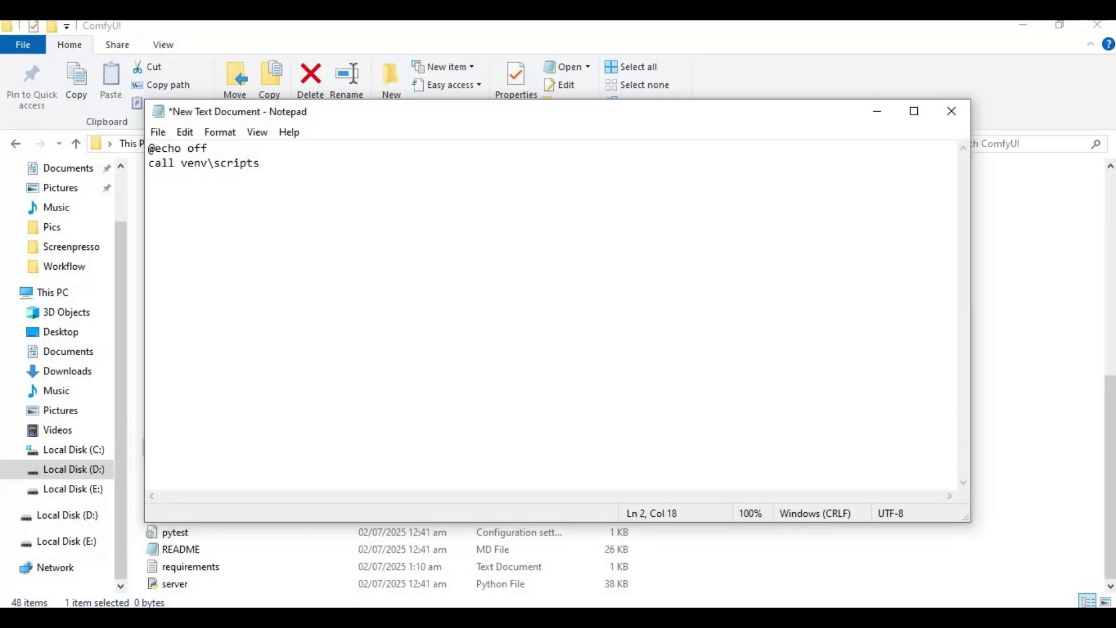
{"action": "type", "text": "\\ac"}
{"action": "type", "text": "tivate"}
{"action": "key", "text": "Return"}
{"action": "type", "text": "pyt"}
{"action": "type", "text": "hon m"}
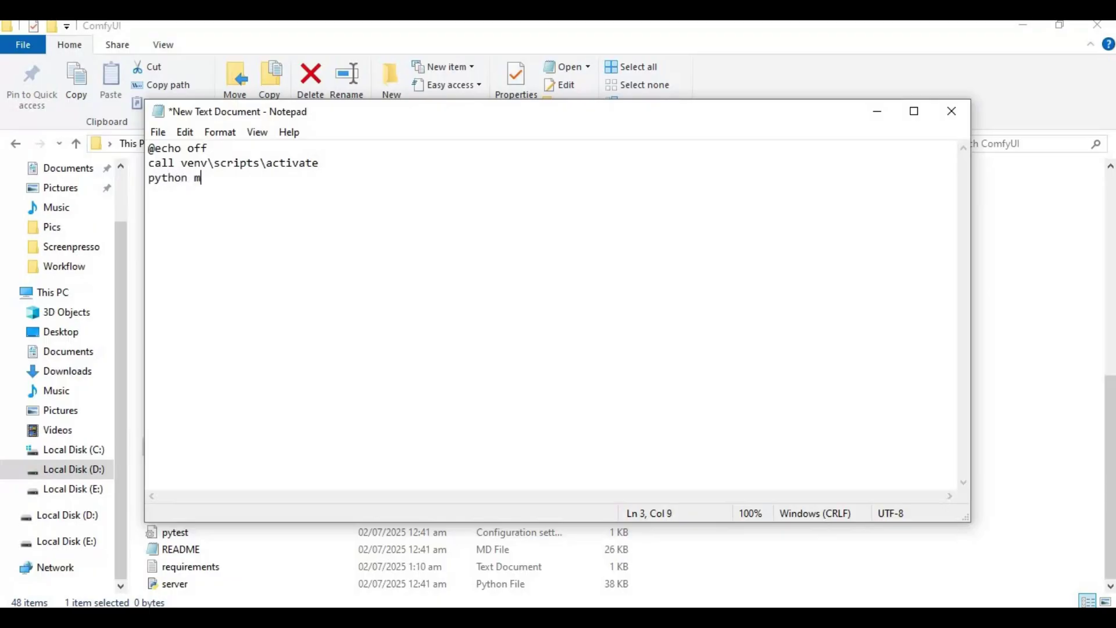
{"action": "type", "text": "ain."}
{"action": "type", "text": "py"}
{"action": "key", "text": "Return"}
{"action": "type", "text": "paus"}
{"action": "type", "text": "e"}
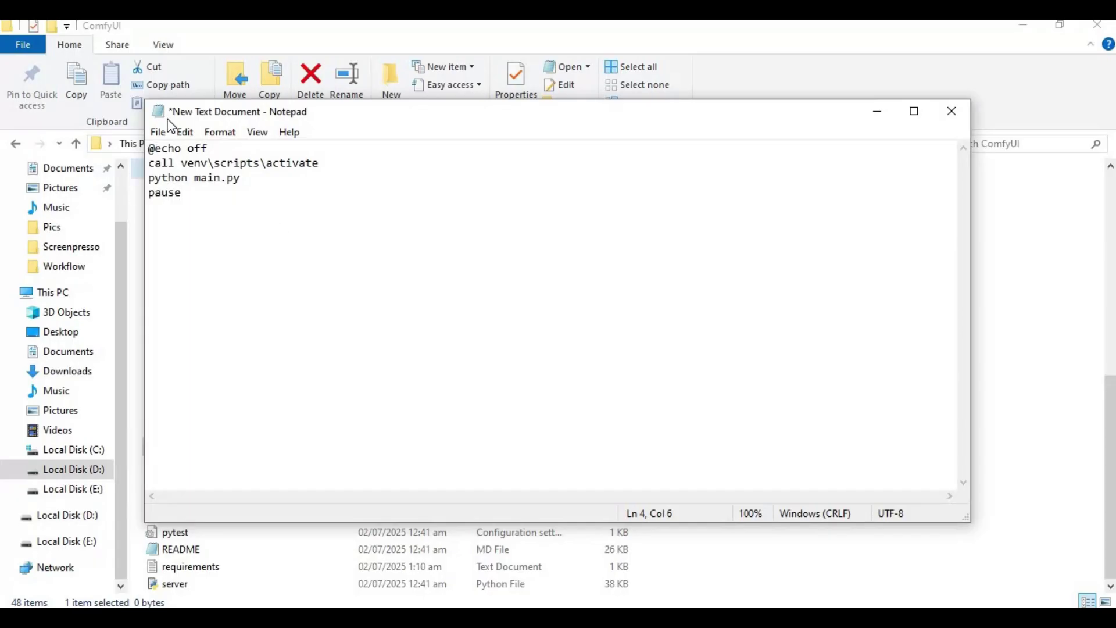
Save the script as Run.bat, close Notepad, and run Run.bat to test it.
{"action": "left_click", "coordinate": [157, 131]}
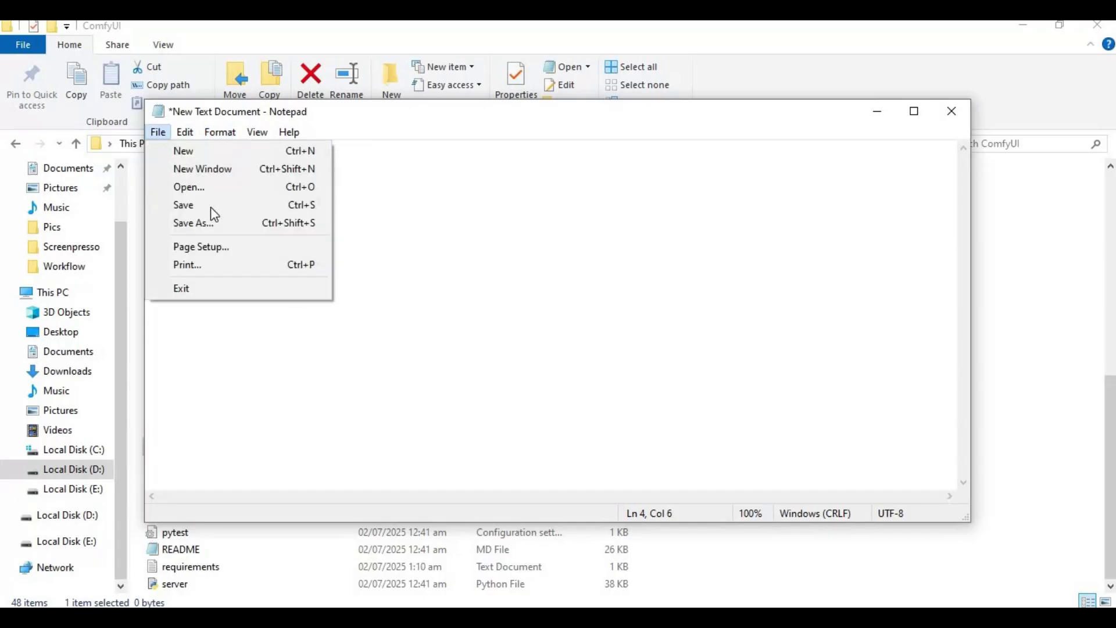
{"action": "left_click", "coordinate": [215, 225]}
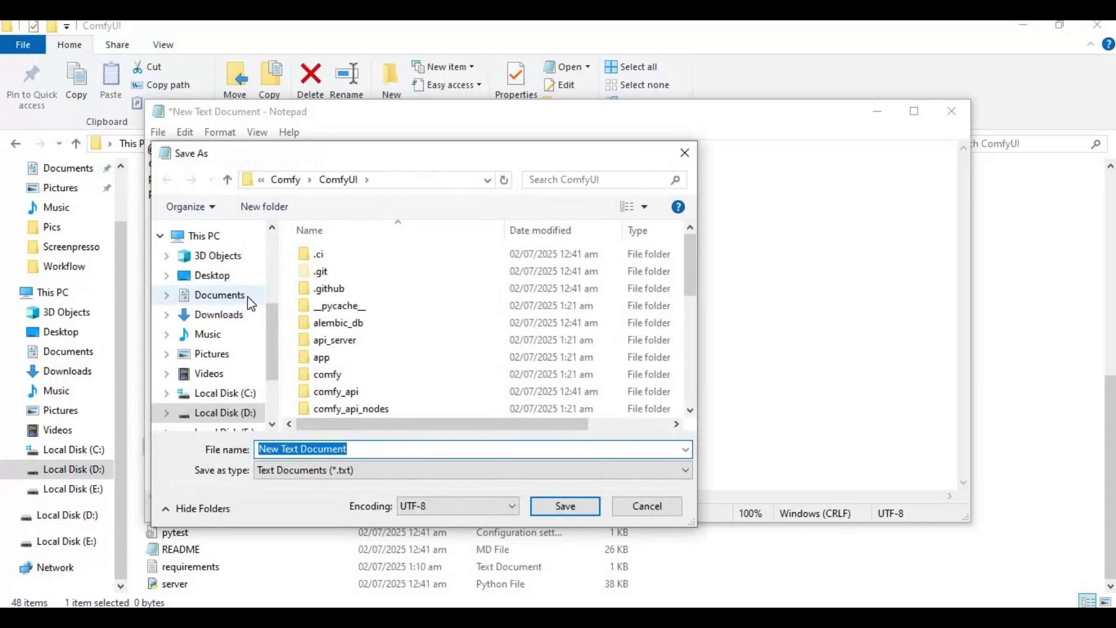
{"action": "type", "text": "Run."}
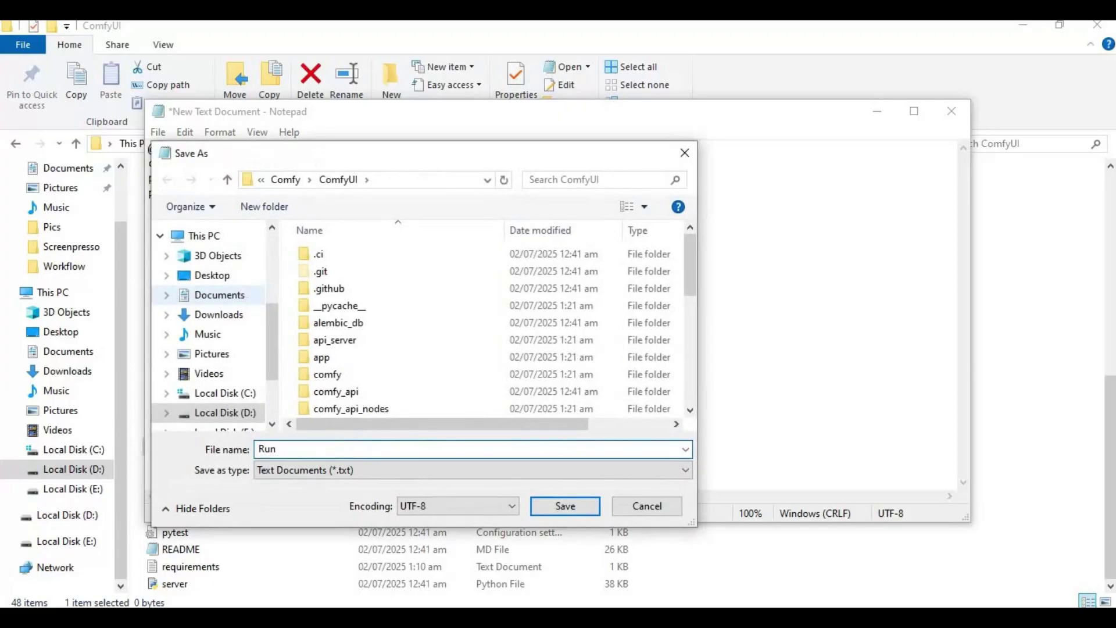
{"action": "type", "text": "bat"}
{"action": "key", "text": "Return"}
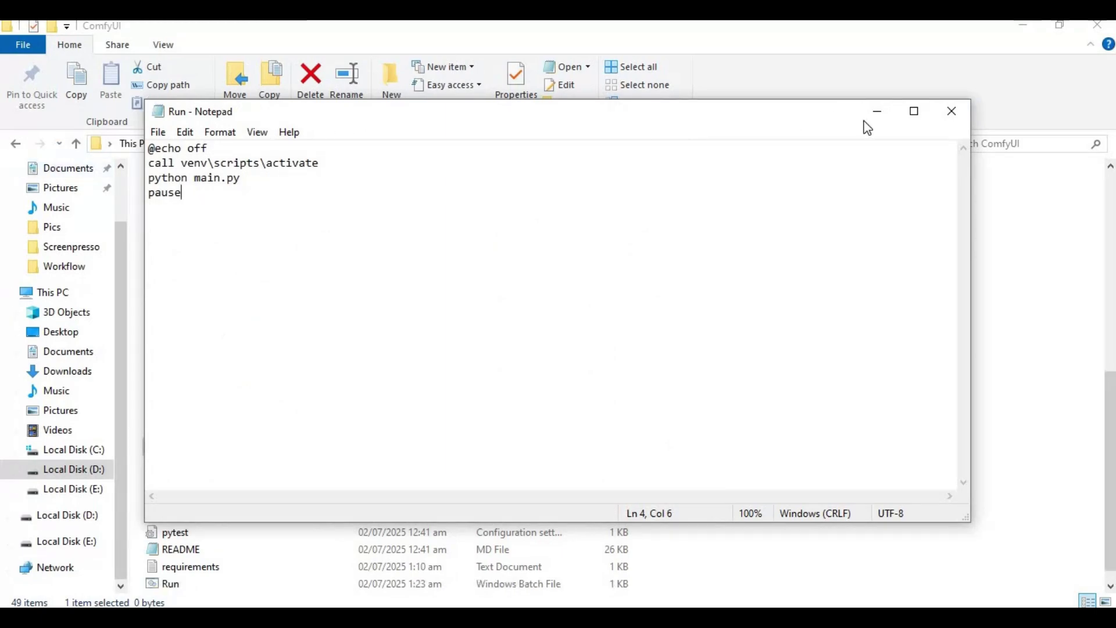
{"action": "left_click", "coordinate": [952, 111]}
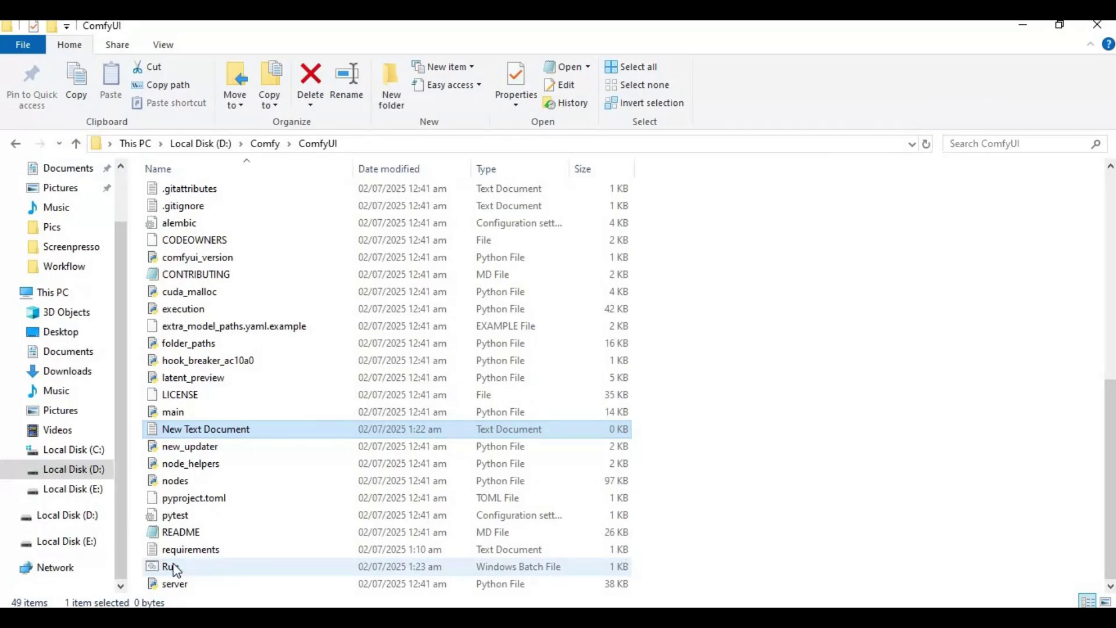
{"action": "double_click", "coordinate": [175, 567]}
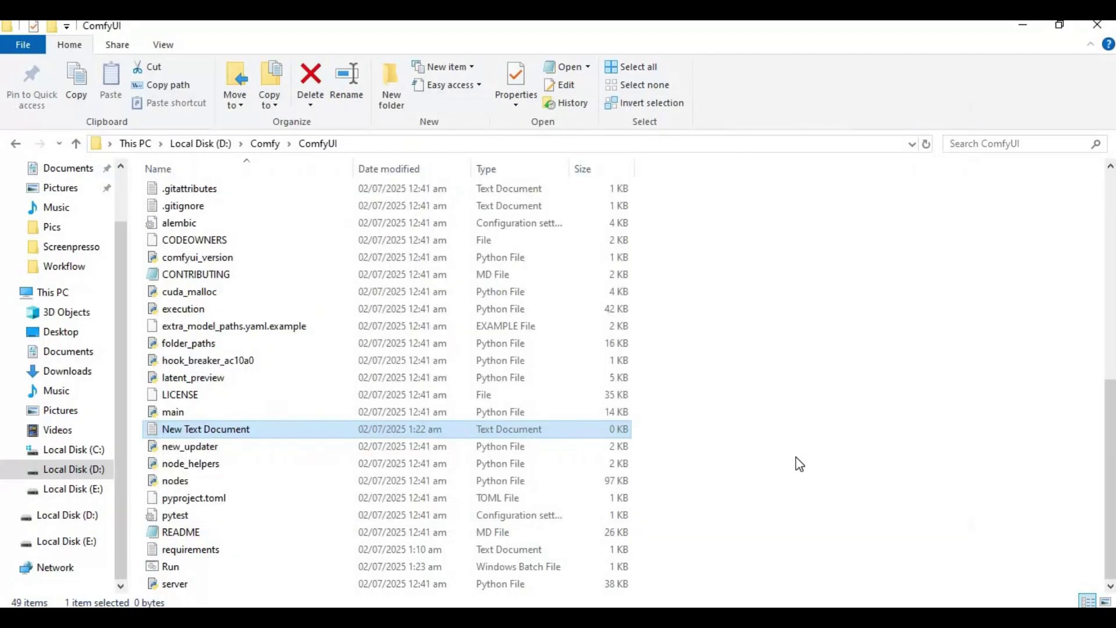
{"action": "left_click", "coordinate": [258, 73]}
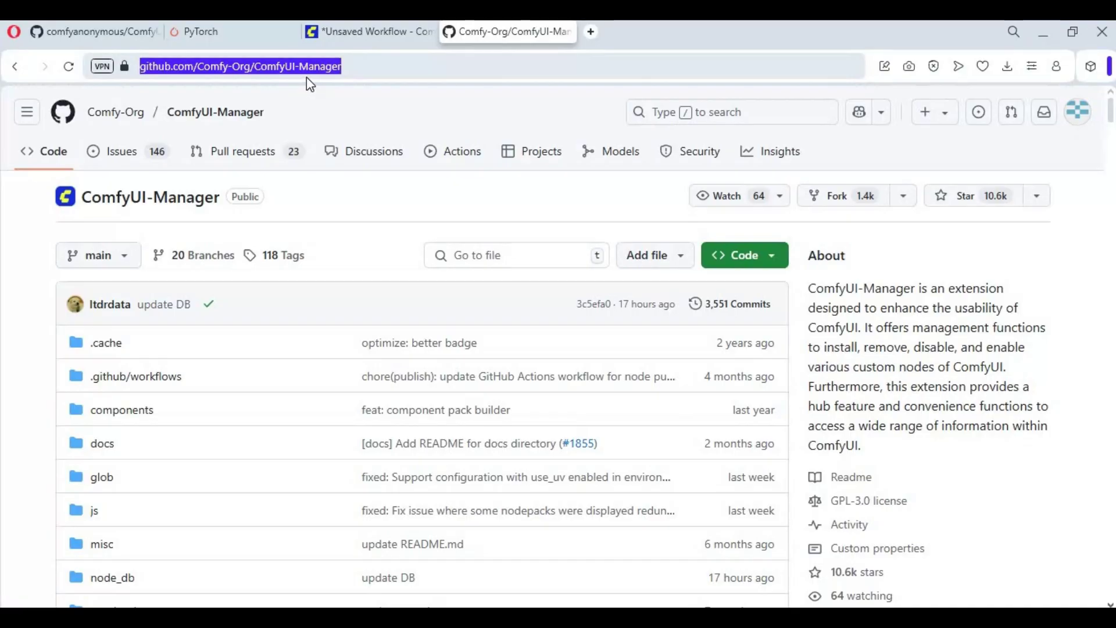
Copy the ComfyUI-Manager HTTPS clone URL from the Code menu.
{"action": "left_click", "coordinate": [771, 257]}
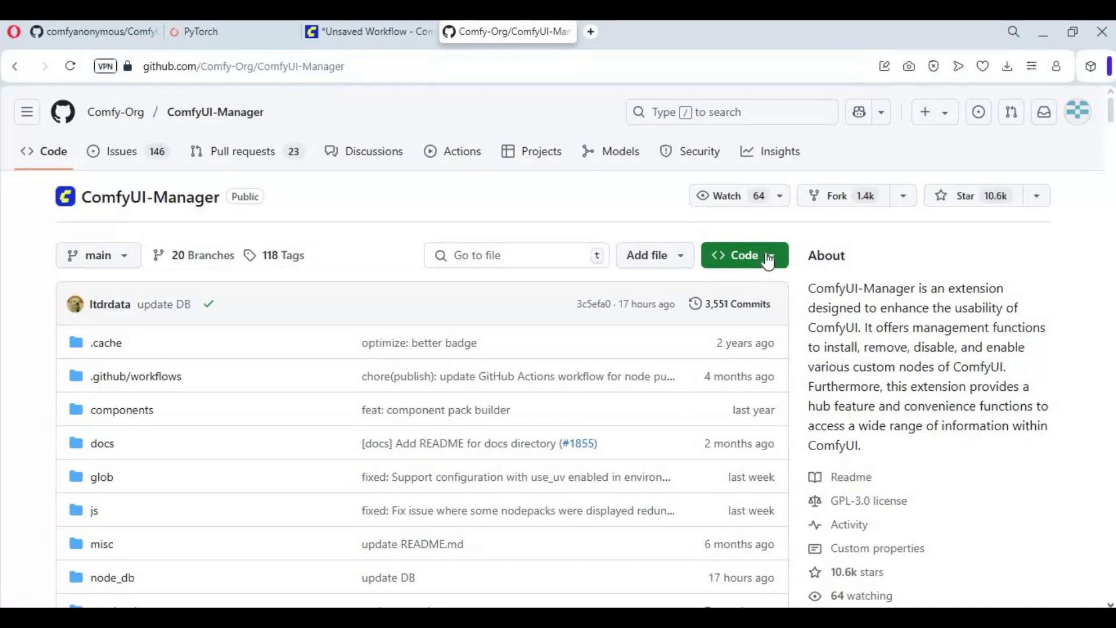
{"action": "left_click", "coordinate": [761, 399]}
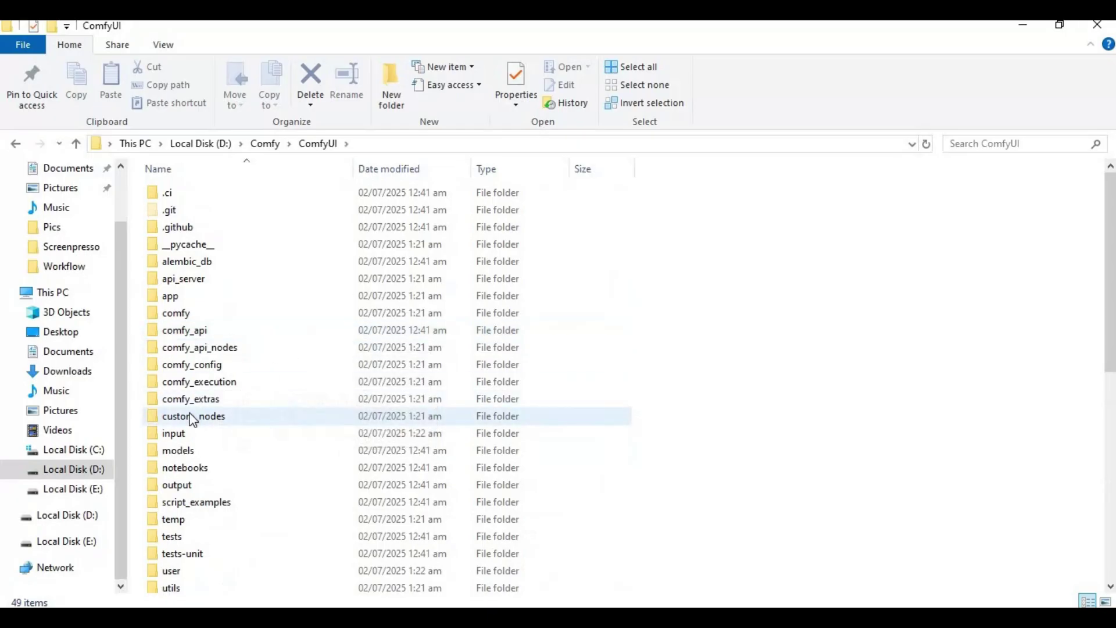
Open Command Prompt in custom_nodes via cmd and paste the ComfyUI-Manager URL.
{"action": "double_click", "coordinate": [193, 417]}
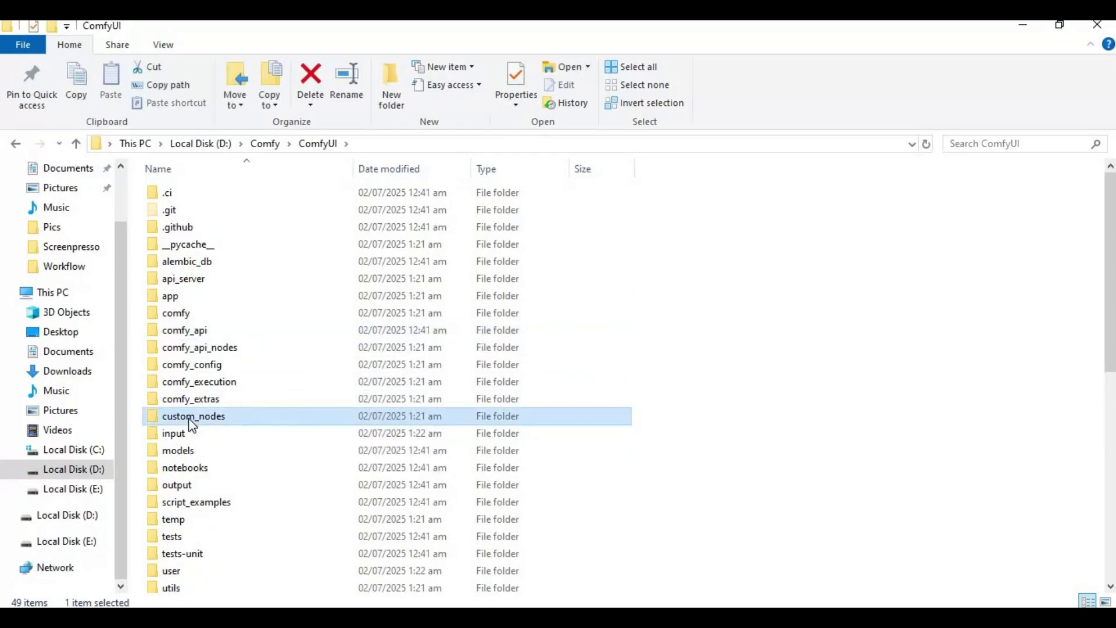
{"action": "left_click", "coordinate": [467, 142]}
{"action": "type", "text": "c"}
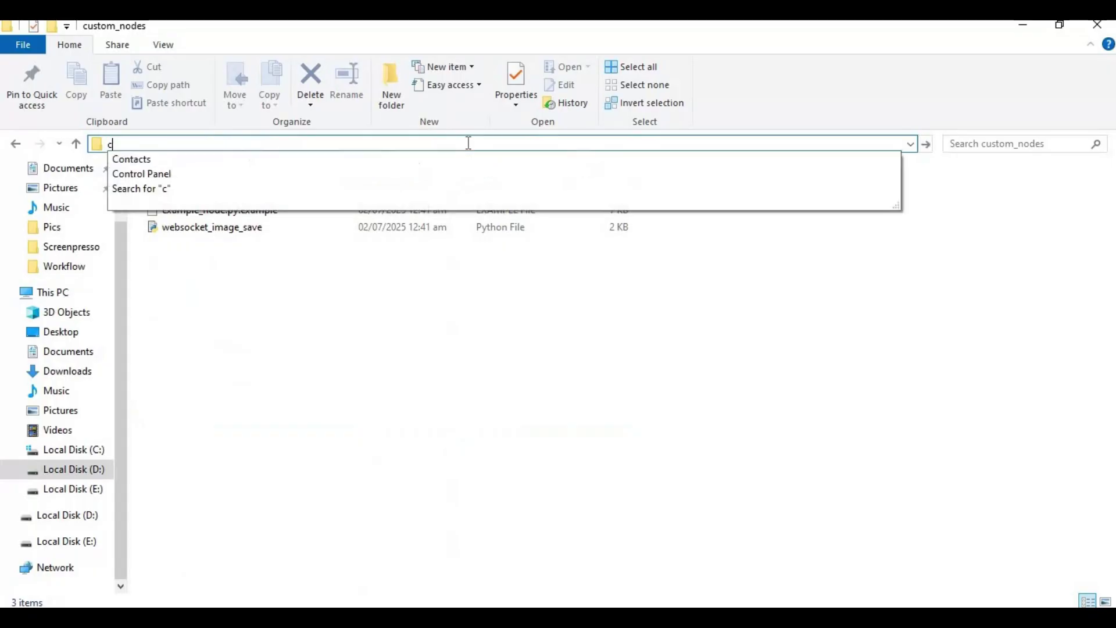
{"action": "type", "text": "md"}
{"action": "key", "text": "Return"}
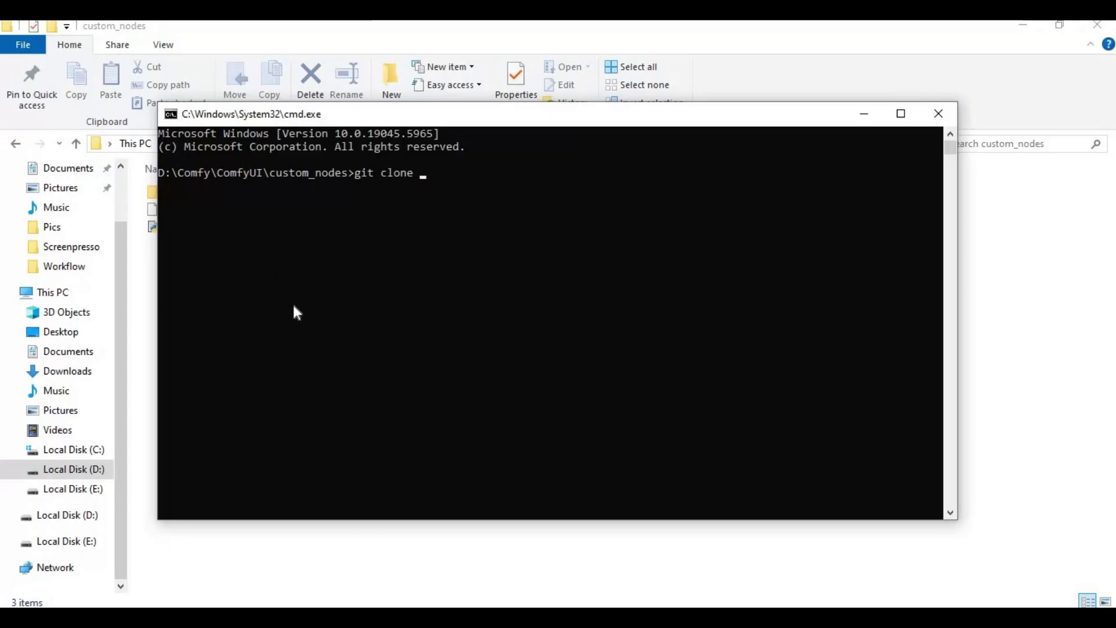
{"action": "key", "text": "ctrl+v"}
Run git clone for ComfyUI-Manager and close the console once cloning finishes.
{"action": "key", "text": "Return"}
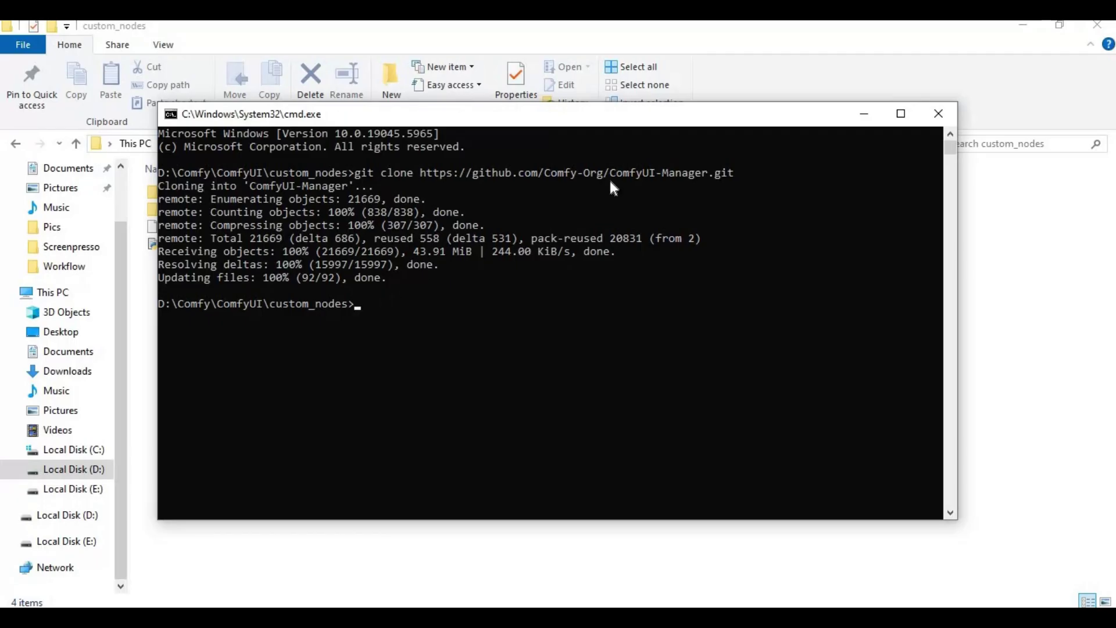
{"action": "left_click", "coordinate": [939, 114]}
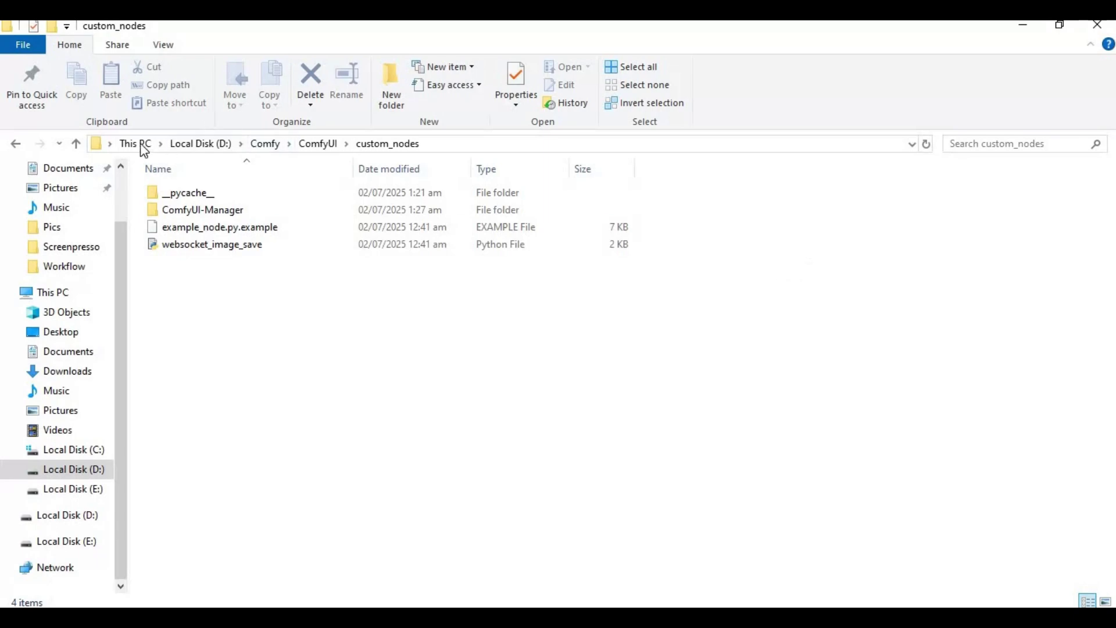
Go up to the ComfyUI folder and relaunch ComfyUI with Run.bat.
{"action": "left_click", "coordinate": [77, 143]}
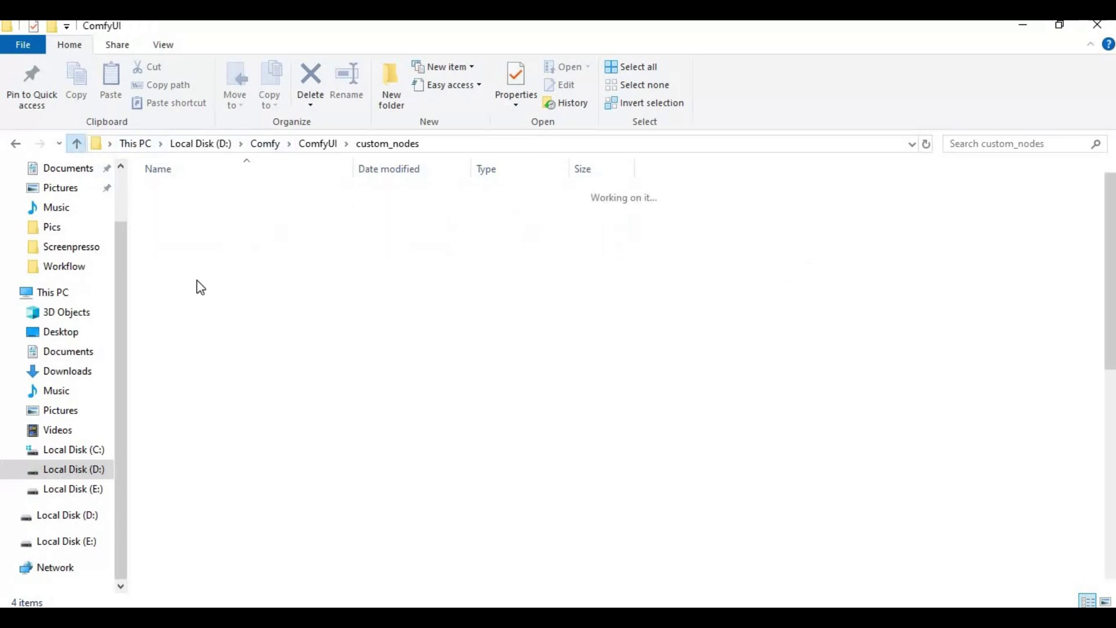
{"action": "scroll", "coordinate": [236, 304], "scroll_direction": "down", "scroll_amount": 4}
{"action": "scroll", "coordinate": [236, 304], "scroll_direction": "down", "scroll_amount": 5}
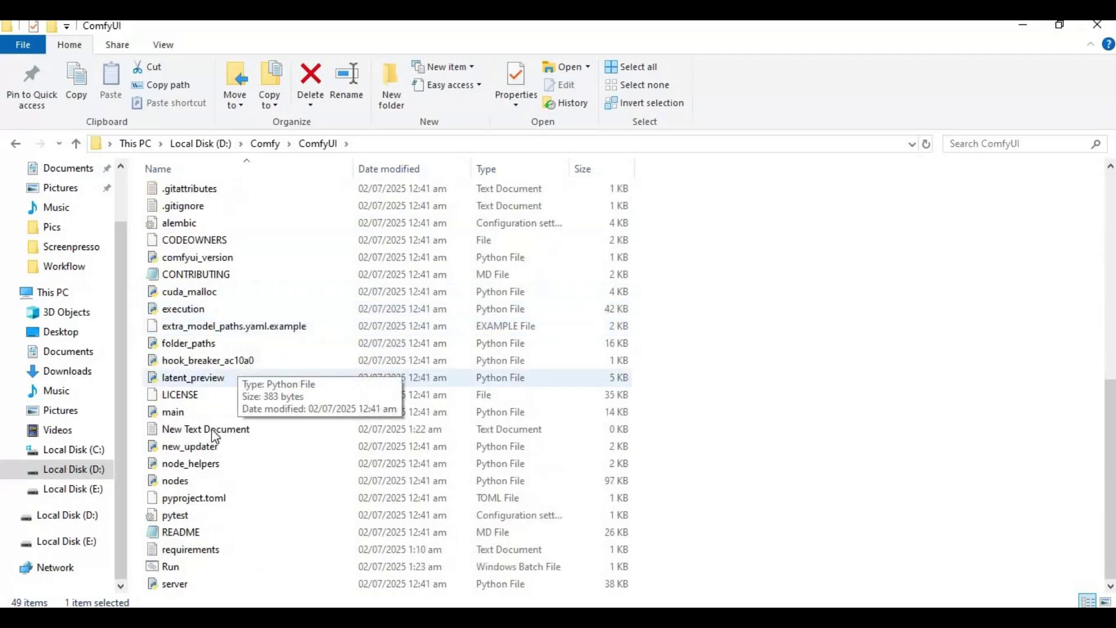
{"action": "double_click", "coordinate": [185, 569]}
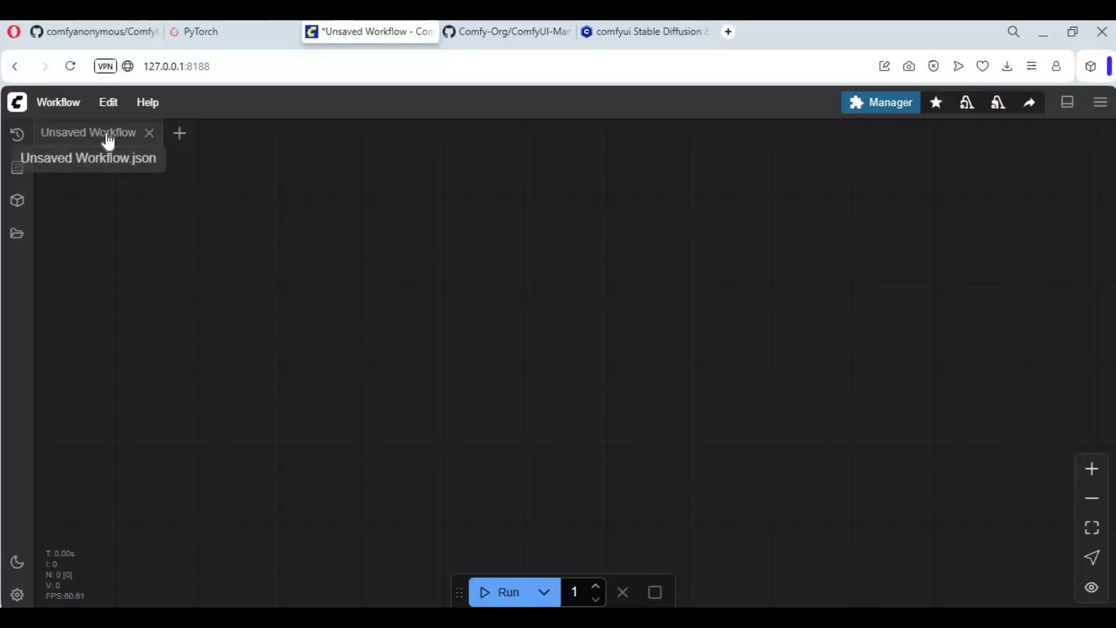
Switch to the Civitai comfyui tag page to browse its workflows.
{"action": "key", "text": "ctrl+Tab"}
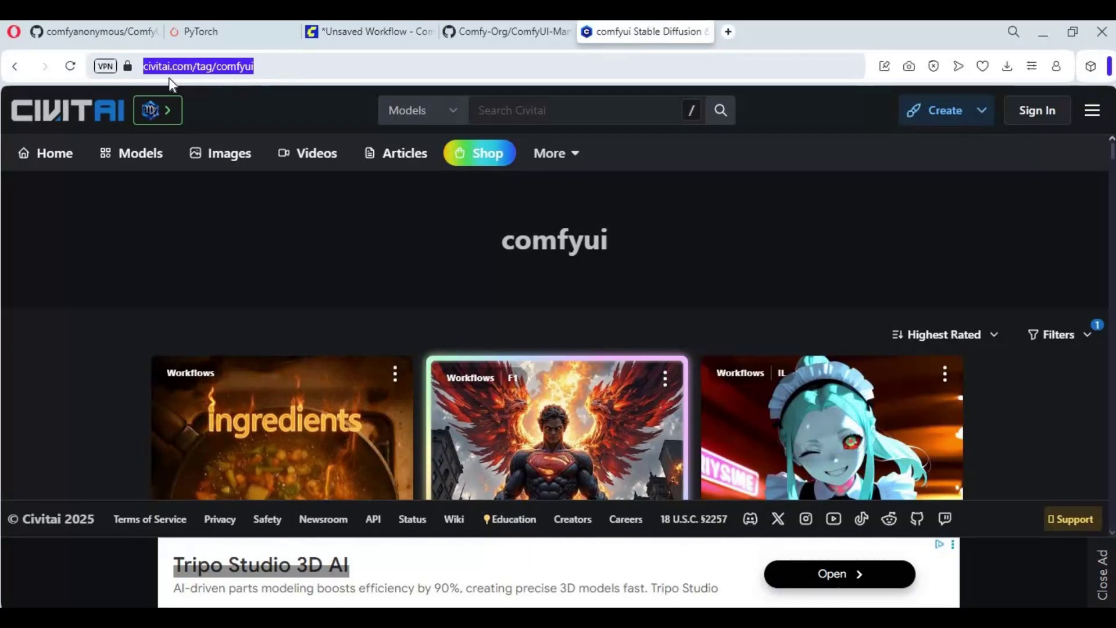
{"action": "scroll", "coordinate": [465, 359], "scroll_direction": "down", "scroll_amount": 3}
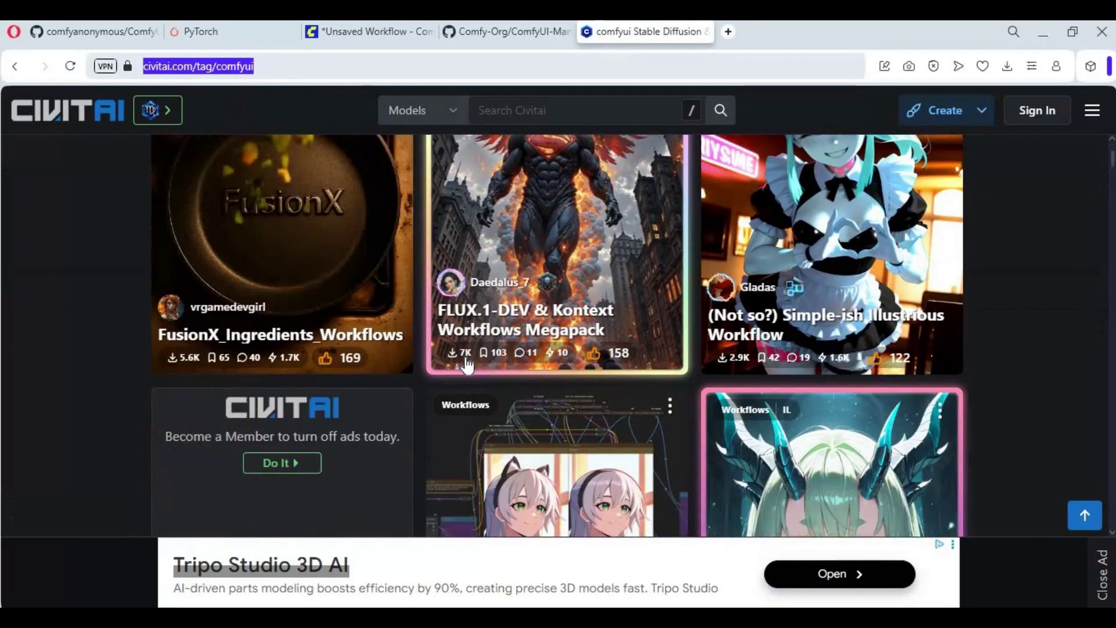
{"action": "scroll", "coordinate": [465, 358], "scroll_direction": "down", "scroll_amount": 2}
{"action": "scroll", "coordinate": [465, 363], "scroll_direction": "down", "scroll_amount": 4}
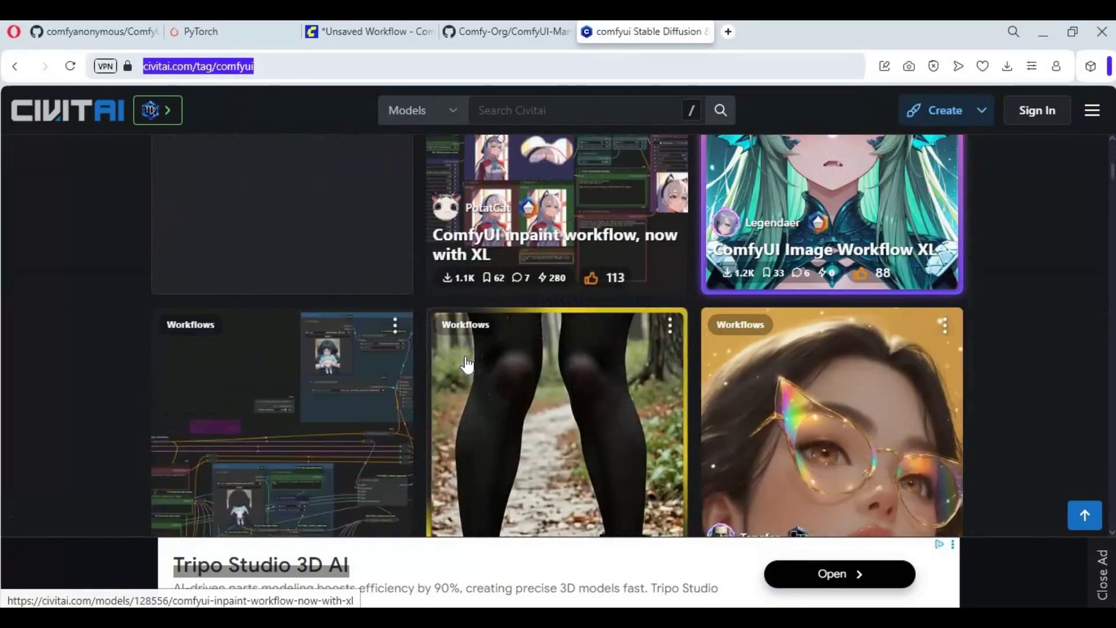
{"action": "scroll", "coordinate": [465, 360], "scroll_direction": "down", "scroll_amount": 2}
{"action": "scroll", "coordinate": [464, 355], "scroll_direction": "down", "scroll_amount": 3}
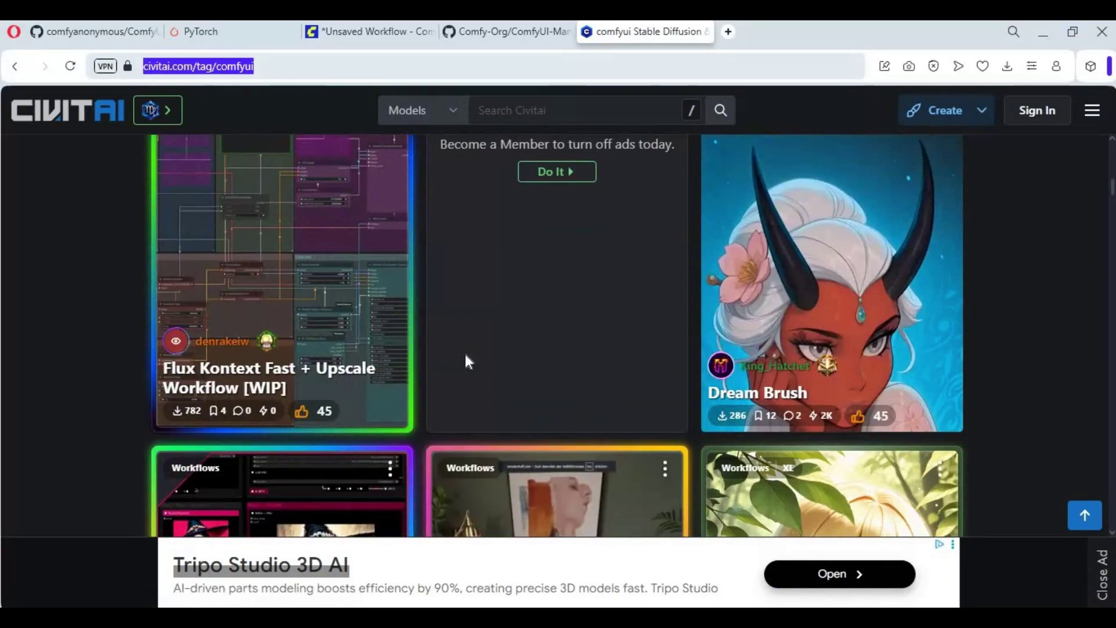
{"action": "scroll", "coordinate": [465, 354], "scroll_direction": "down", "scroll_amount": 3}
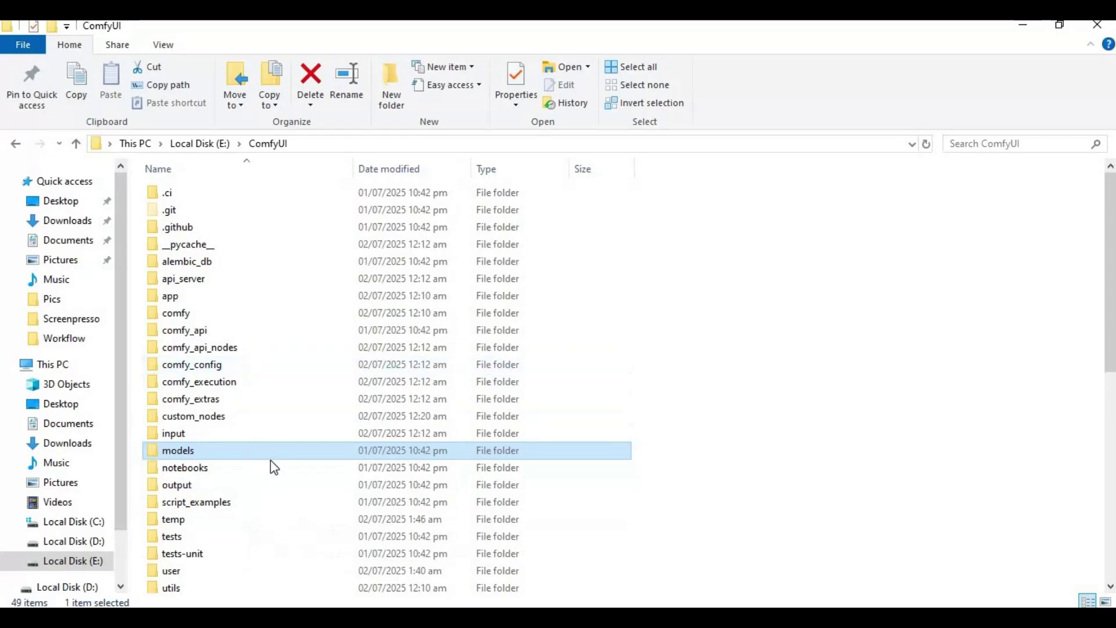
{"action": "scroll", "coordinate": [266, 468], "scroll_direction": "down", "scroll_amount": 1}
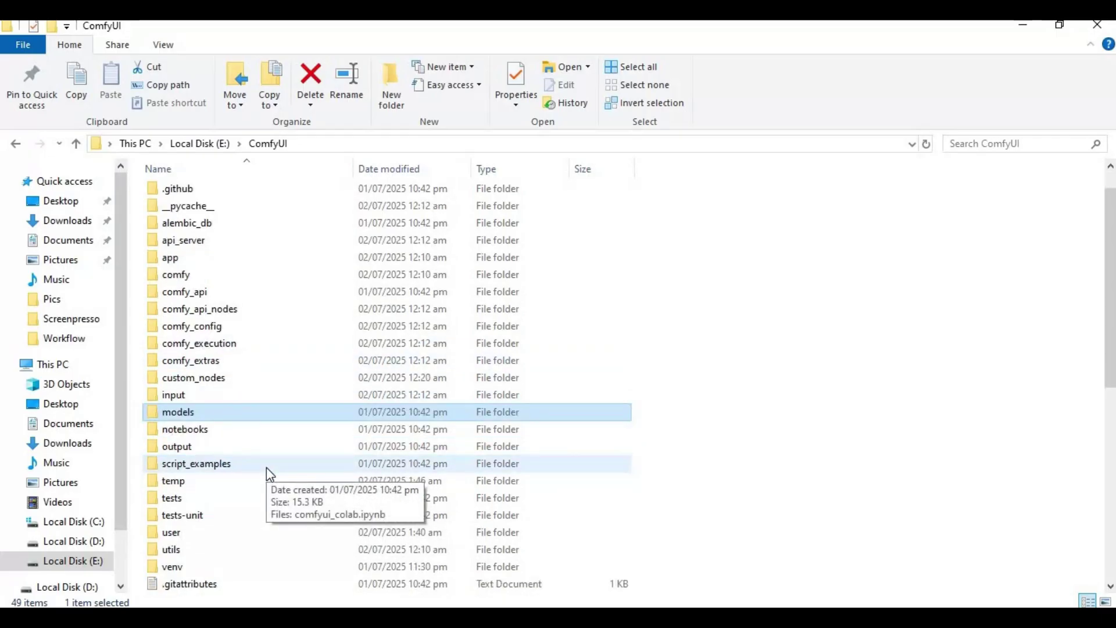
Confirm RealVisXL_V4.0_Lightning is in models/checkpoints, then open ComfyUI's Edit menu.
{"action": "double_click", "coordinate": [210, 412]}
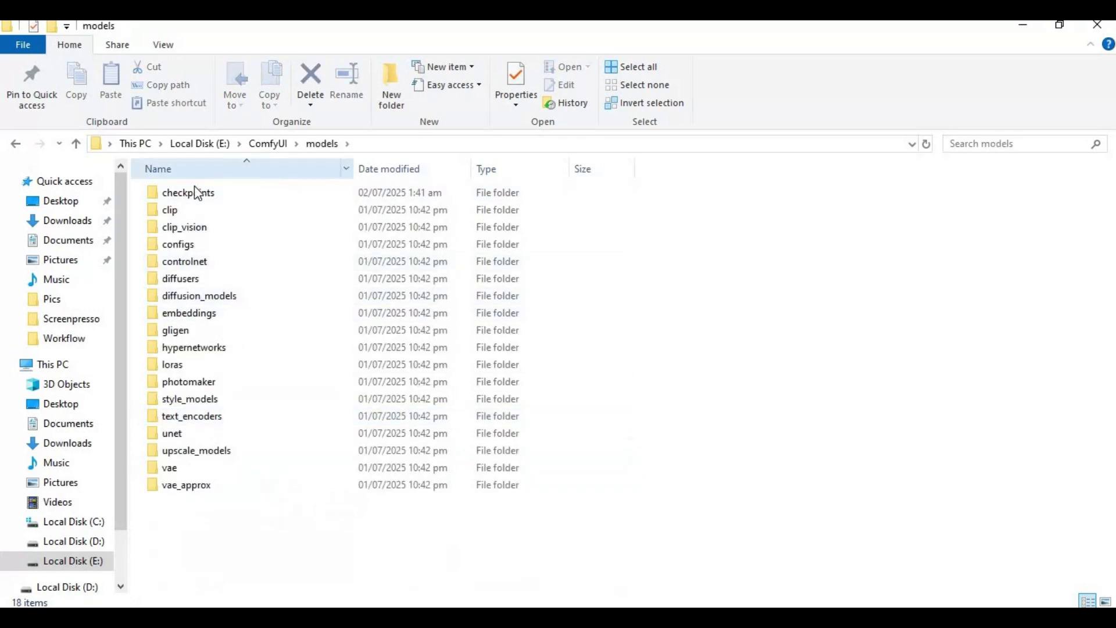
{"action": "double_click", "coordinate": [188, 194]}
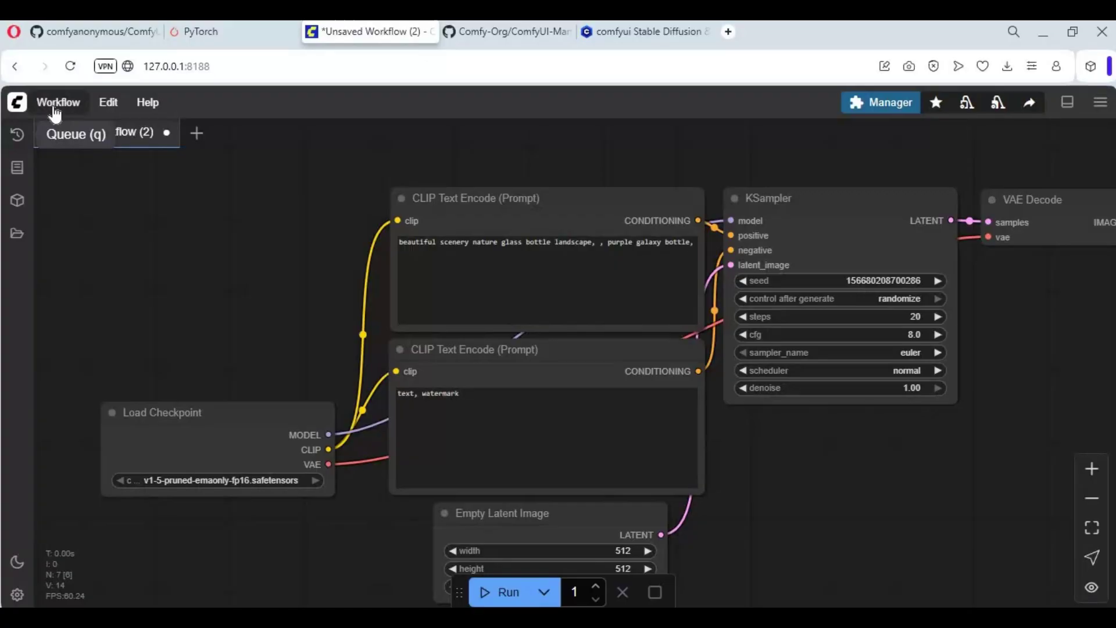
{"action": "left_click", "coordinate": [55, 105]}
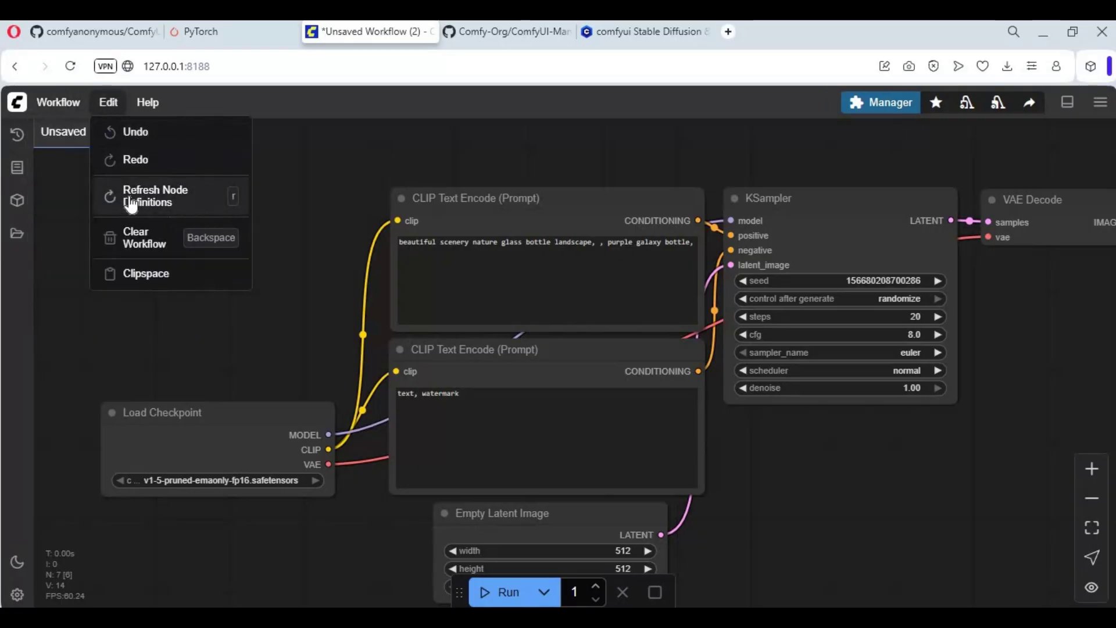
Refresh node definitions and select RealVisXL_V4.0_Lightning in the Load Checkpoint node.
{"action": "key", "text": "r"}
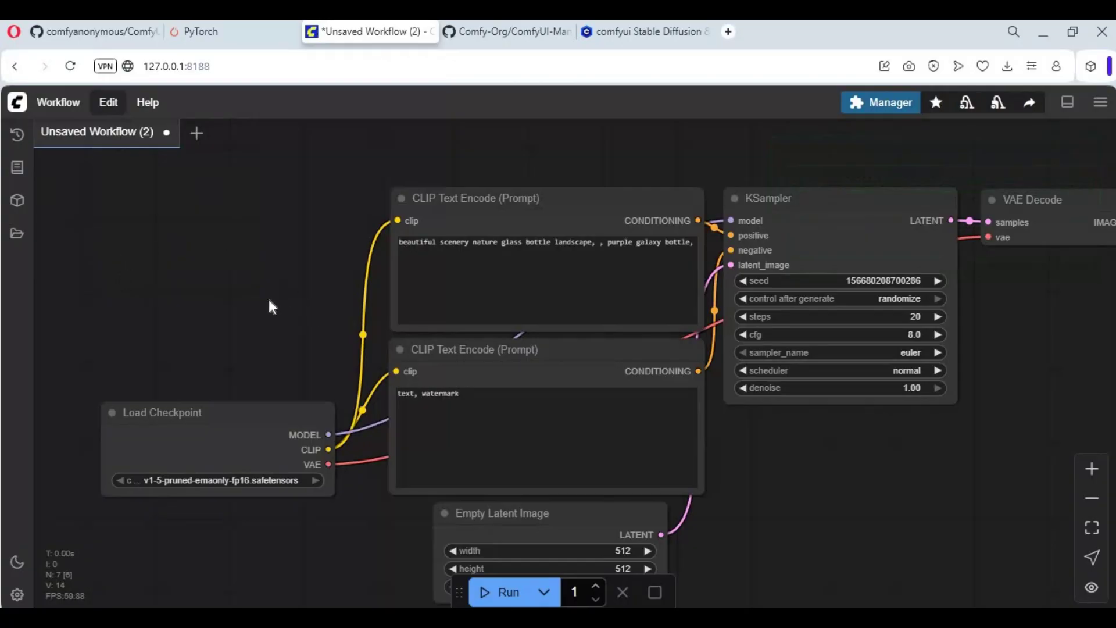
{"action": "left_click", "coordinate": [266, 481]}
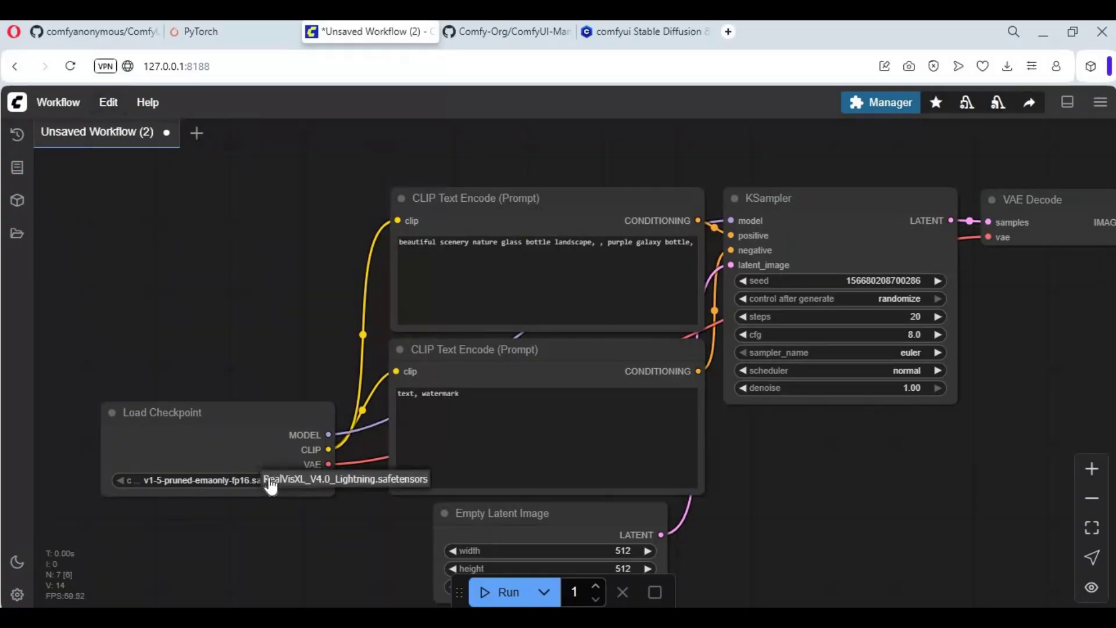
{"action": "left_click", "coordinate": [296, 478]}
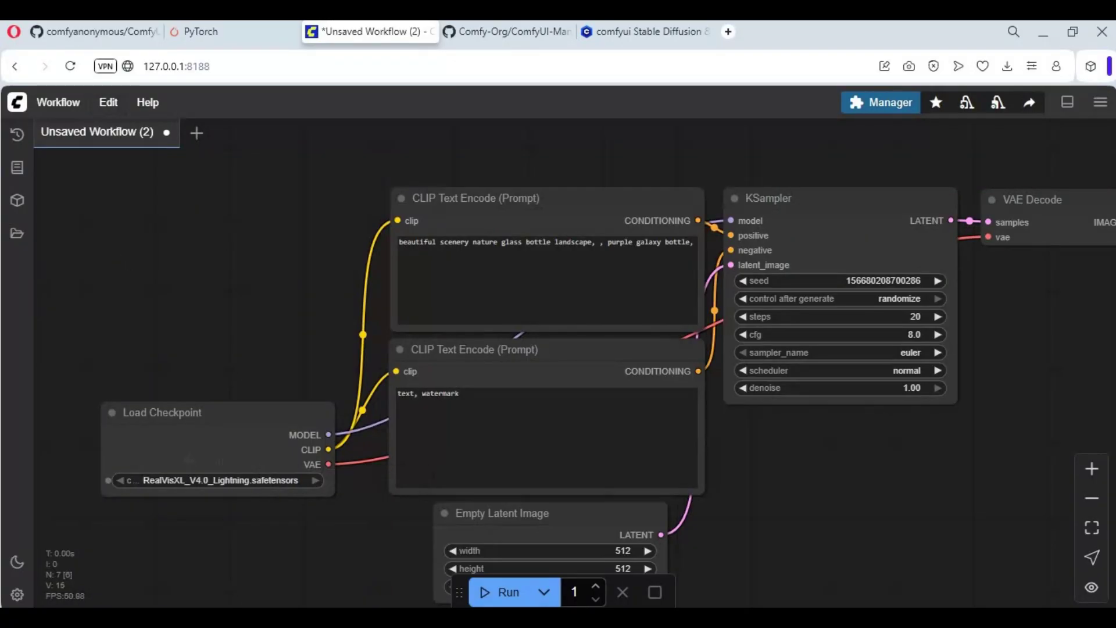
Generate the 512×512 purple galaxy bottle image and pan the graph to review it.
{"action": "left_click", "coordinate": [518, 595]}
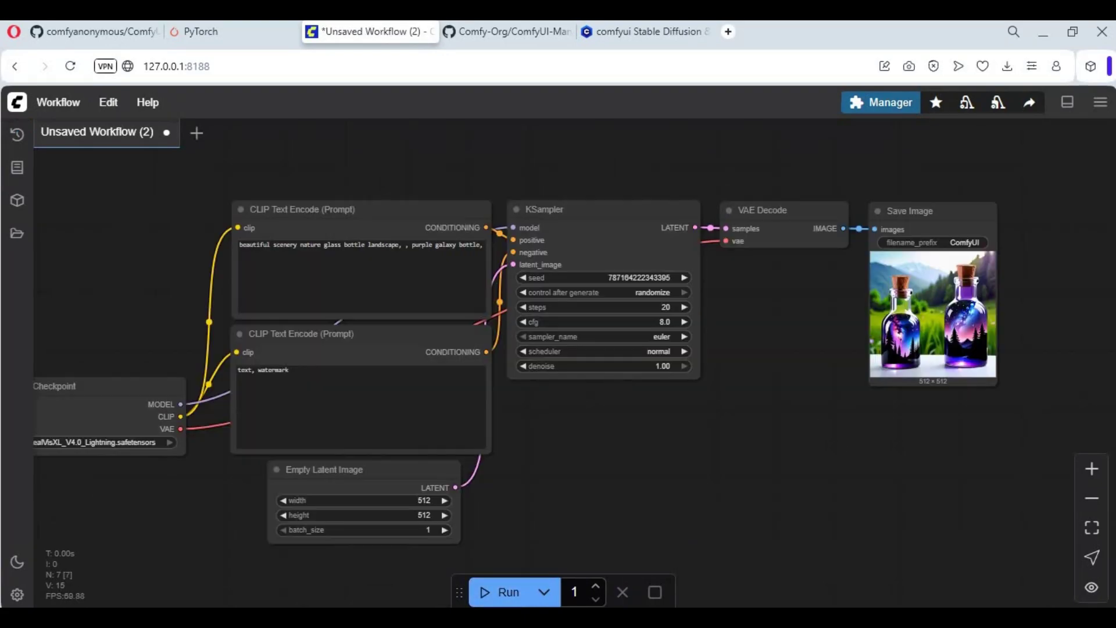
{"action": "scroll", "coordinate": [633, 404], "scroll_direction": "up", "scroll_amount": 2}
{"action": "scroll", "coordinate": [520, 424], "scroll_direction": "up", "scroll_amount": 2}
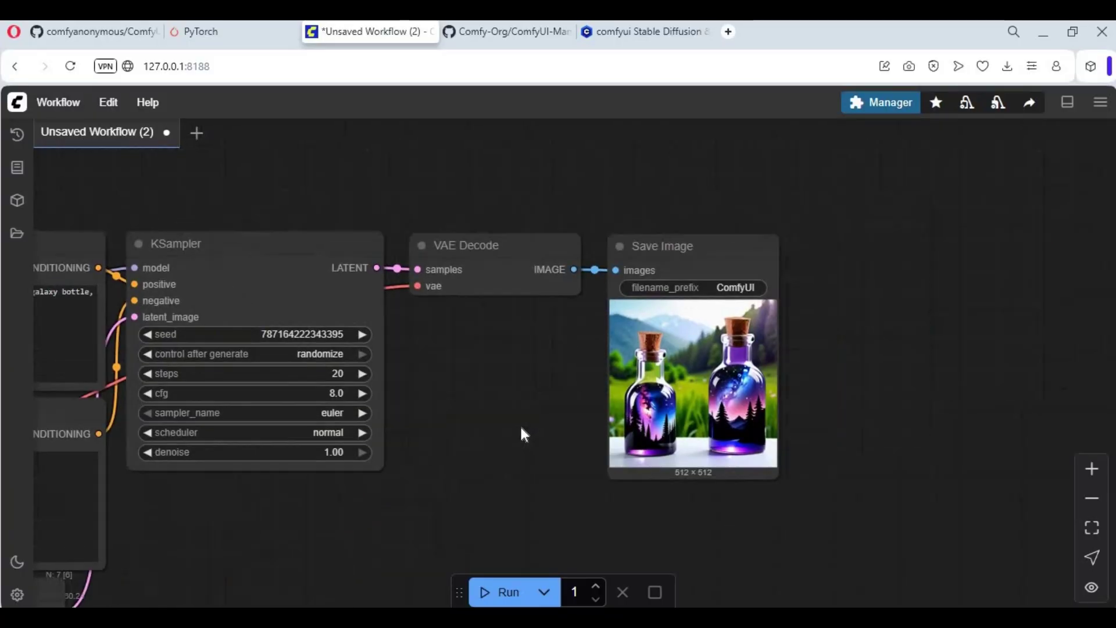
{"action": "scroll", "coordinate": [517, 423], "scroll_direction": "up", "scroll_amount": 2}
{"action": "scroll", "coordinate": [517, 424], "scroll_direction": "down", "scroll_amount": 2}
{"action": "scroll", "coordinate": [494, 416], "scroll_direction": "down", "scroll_amount": 2}
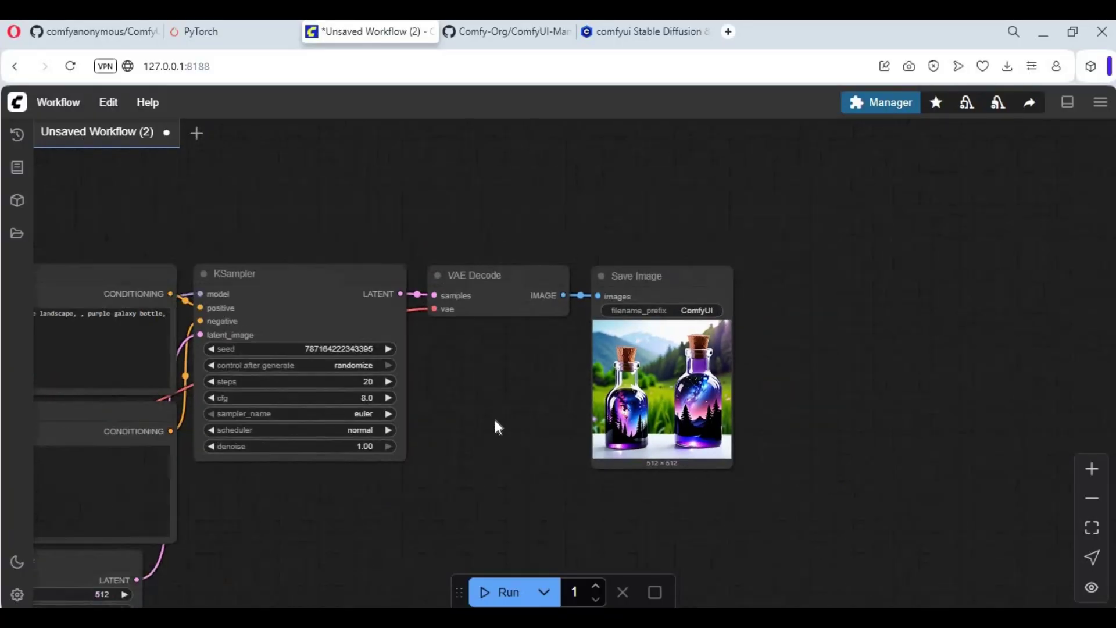
{"action": "left_click_drag", "start_coordinate": [493, 416], "coordinate": [731, 336]}
{"action": "scroll", "coordinate": [690, 424], "scroll_direction": "down", "scroll_amount": 1}
{"action": "left_click_drag", "start_coordinate": [691, 424], "coordinate": [736, 416]}
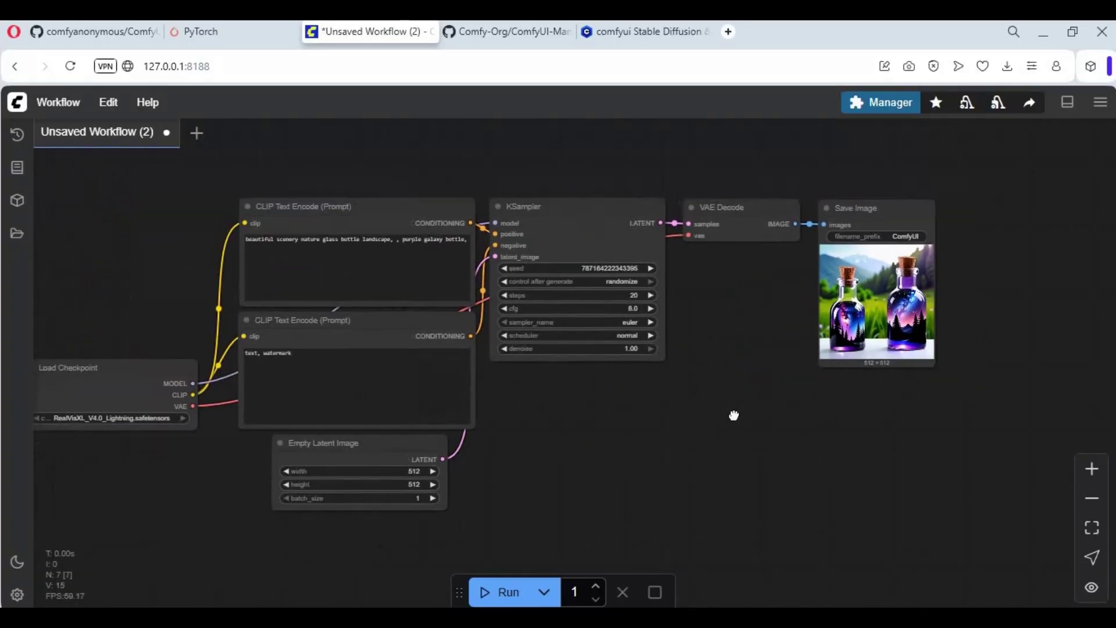